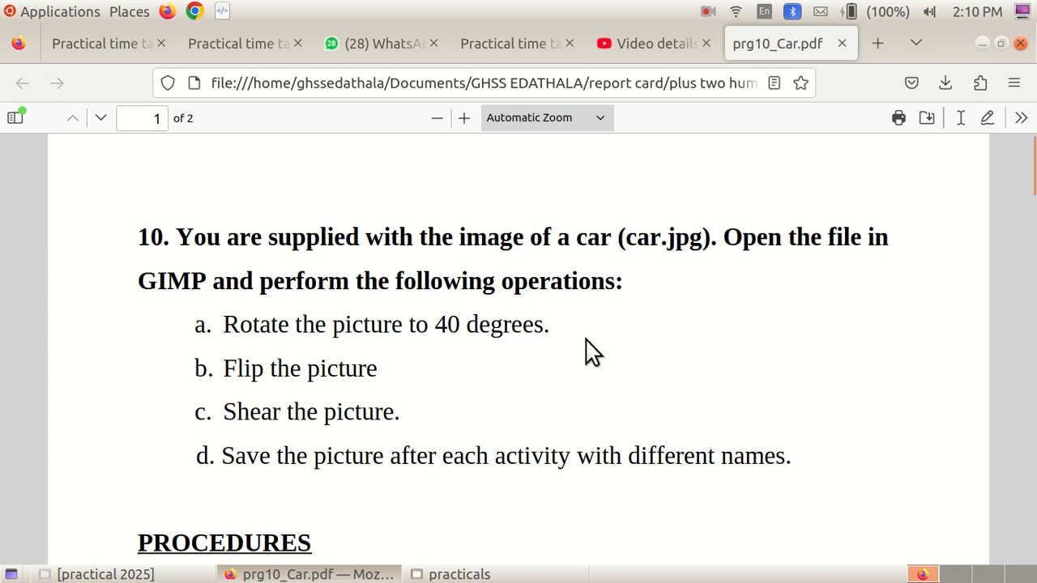
Launch GNU Image Manipulation Program (GIMP) and open car.jpg from the practicals folder
{"action": "left_click", "coordinate": [57, 12]}
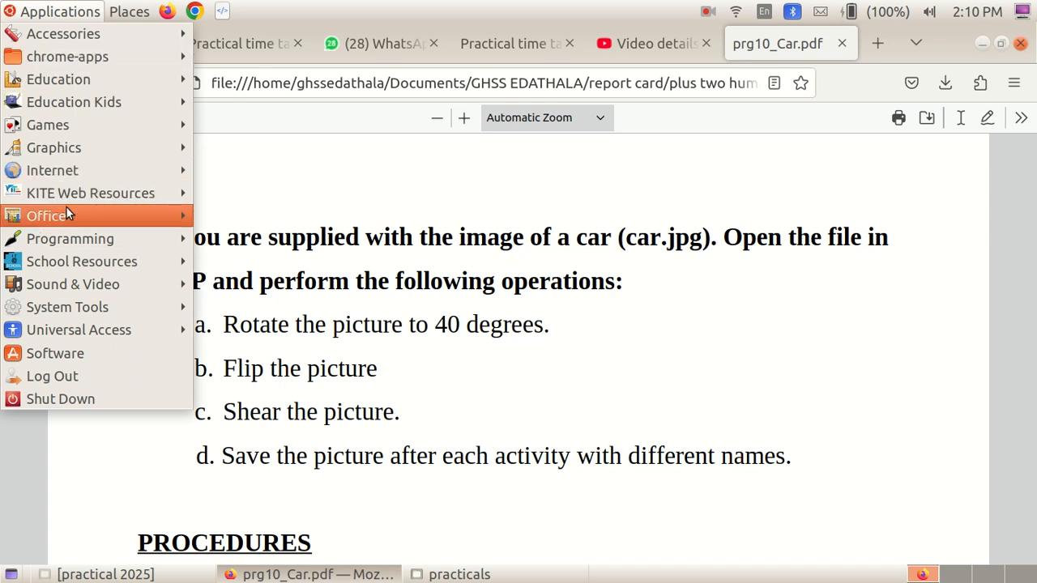
{"action": "mouse_move", "coordinate": [70, 148]}
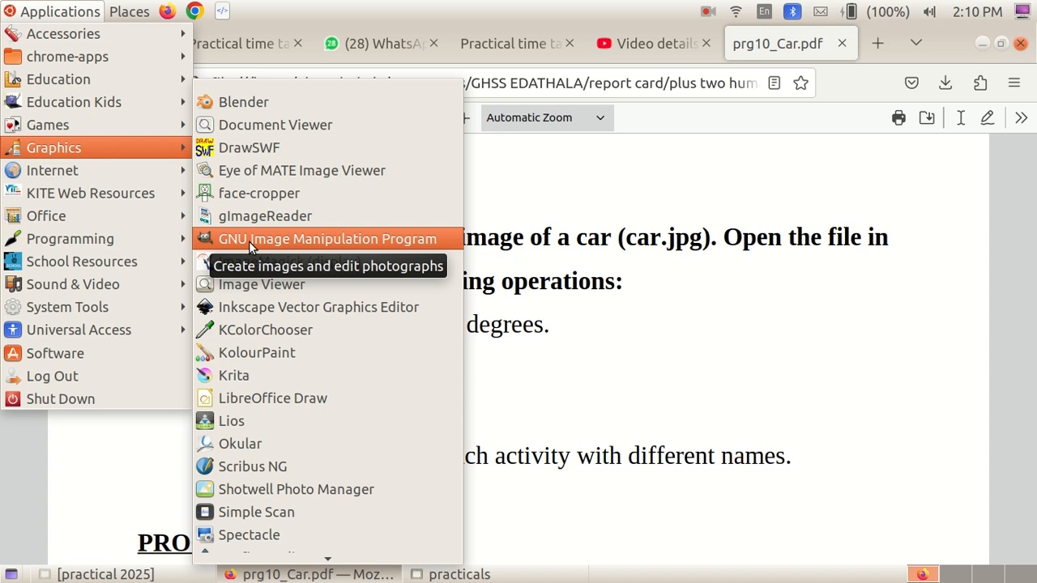
{"action": "left_click", "coordinate": [330, 239]}
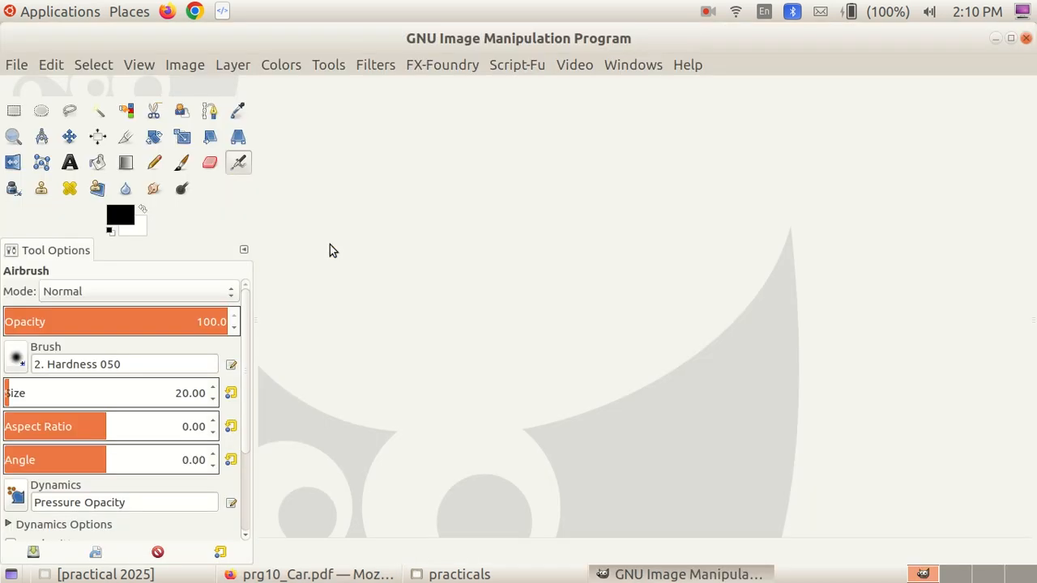
{"action": "left_click", "coordinate": [16, 67]}
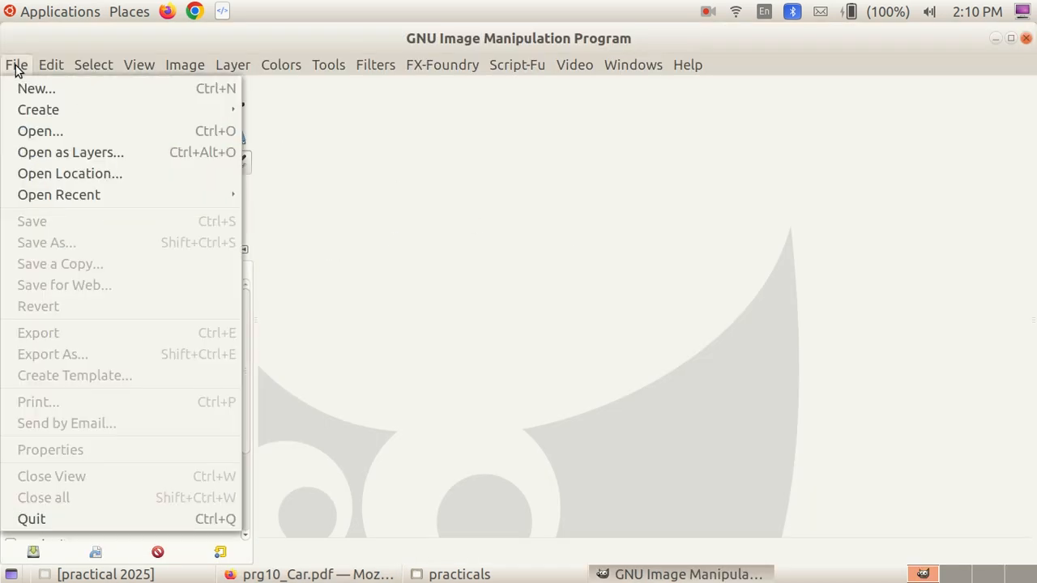
{"action": "left_click", "coordinate": [37, 134]}
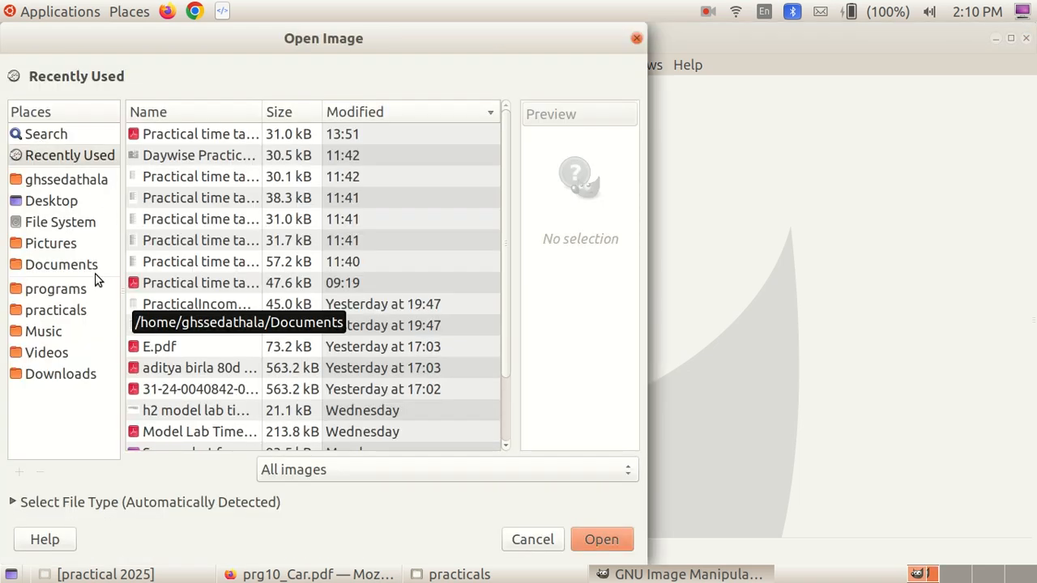
{"action": "left_click", "coordinate": [73, 312]}
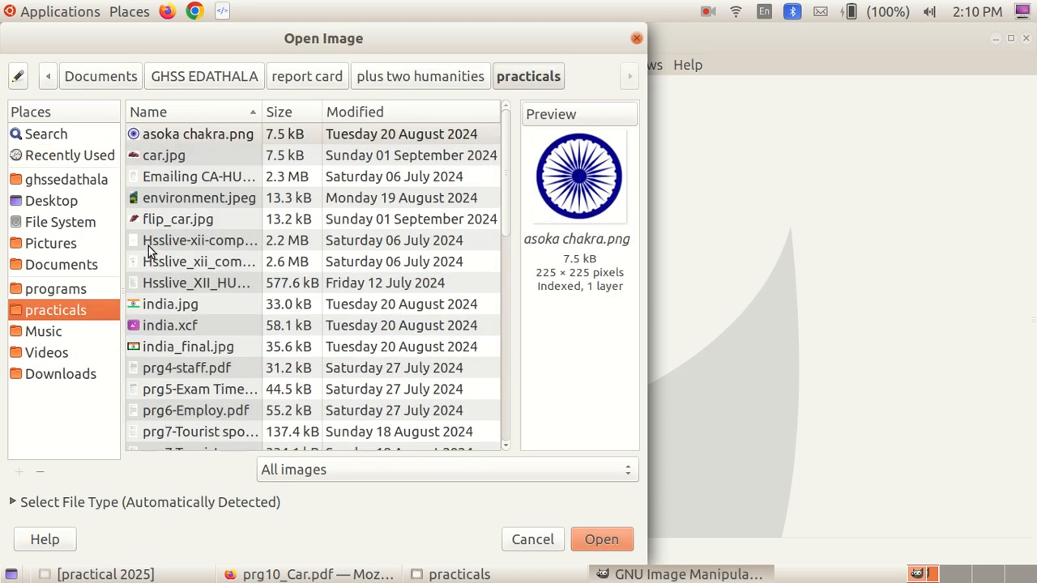
{"action": "left_click", "coordinate": [161, 156]}
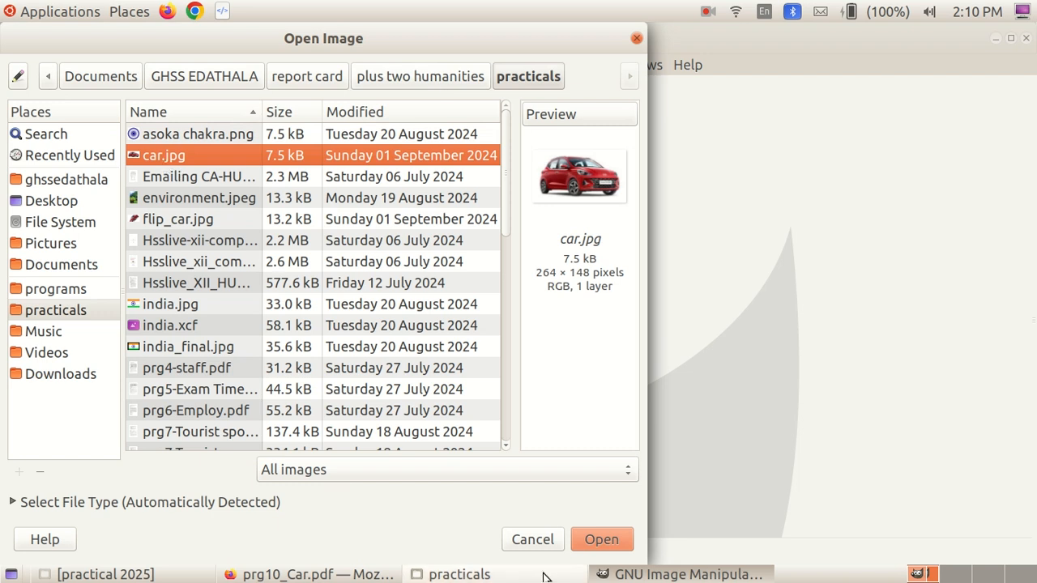
{"action": "left_click", "coordinate": [601, 539]}
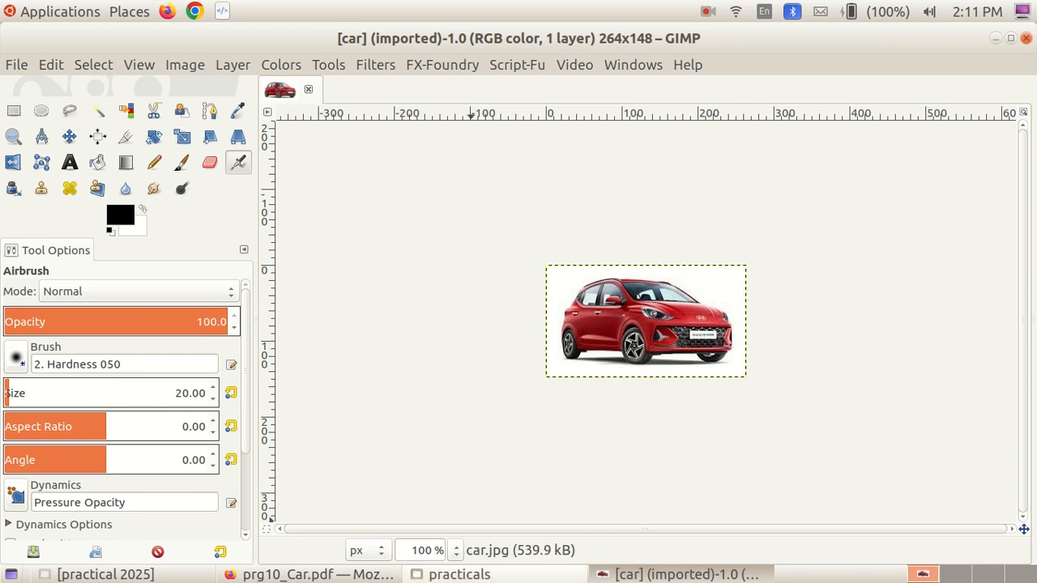
Check the required picture operations in prg10_Car.pdf in Firefox and return to the car image in GIMP
{"action": "left_click", "coordinate": [460, 574]}
{"action": "left_click", "coordinate": [459, 575]}
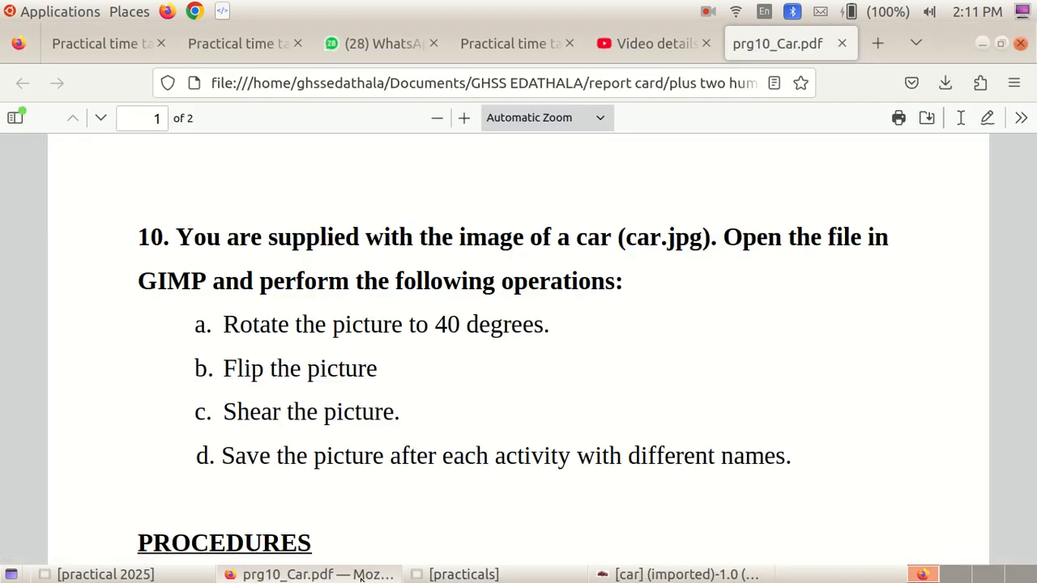
{"action": "left_click", "coordinate": [316, 574]}
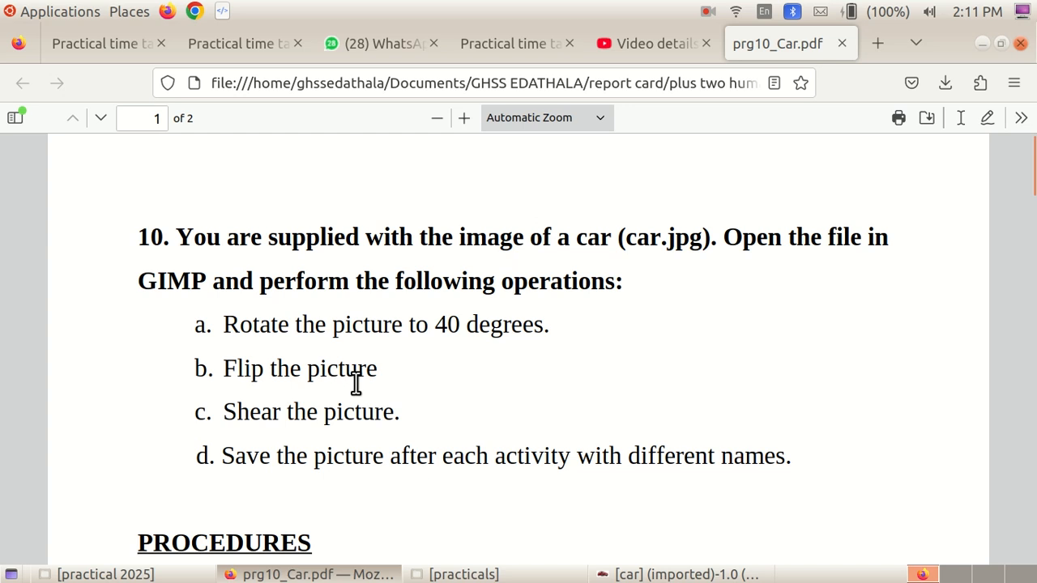
{"action": "left_click", "coordinate": [687, 575]}
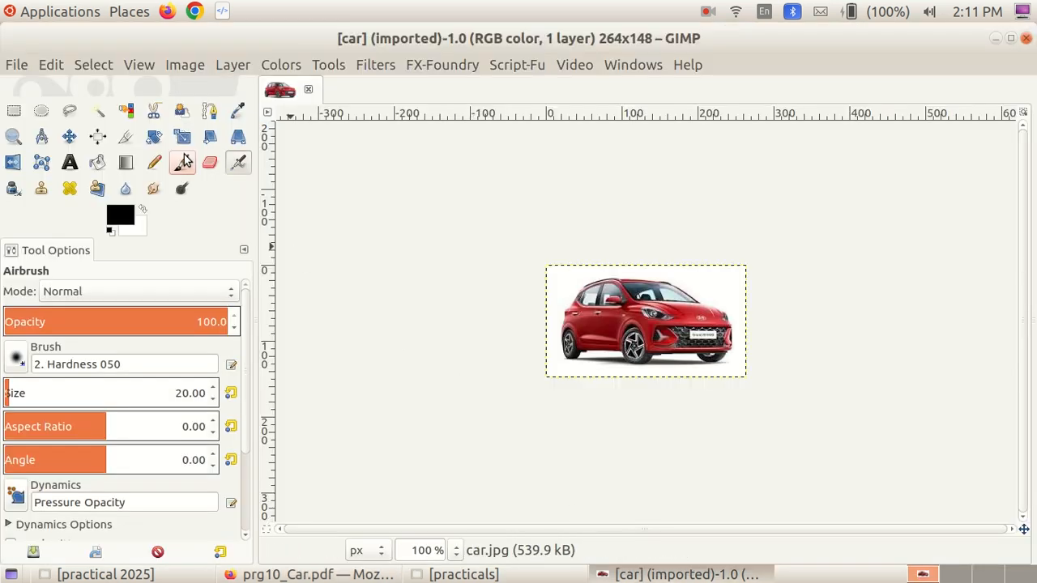
Rotate the car picture by 40 degrees about its centre with the Rotate tool
{"action": "left_click", "coordinate": [328, 65]}
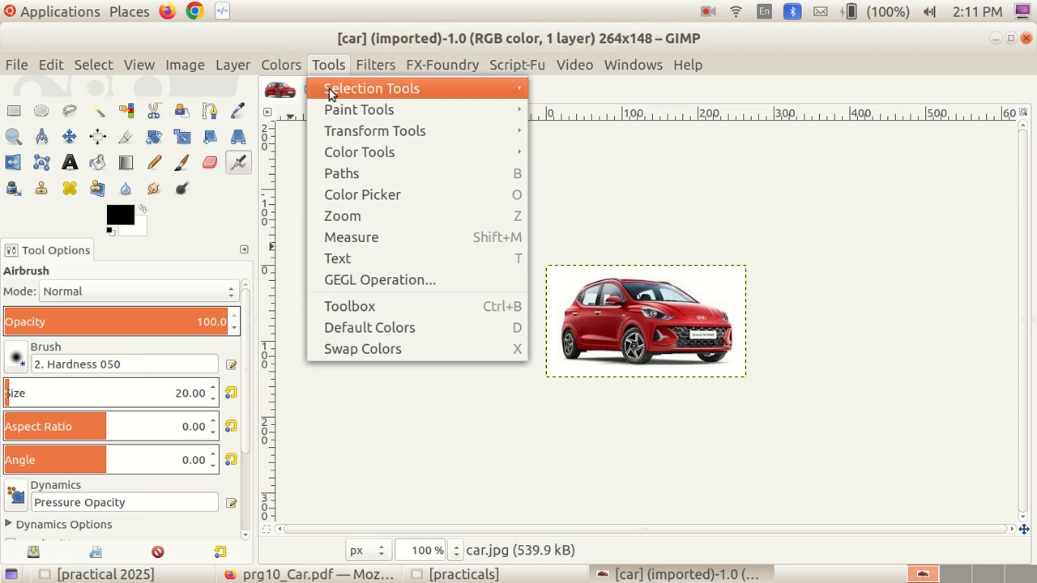
{"action": "mouse_move", "coordinate": [401, 136]}
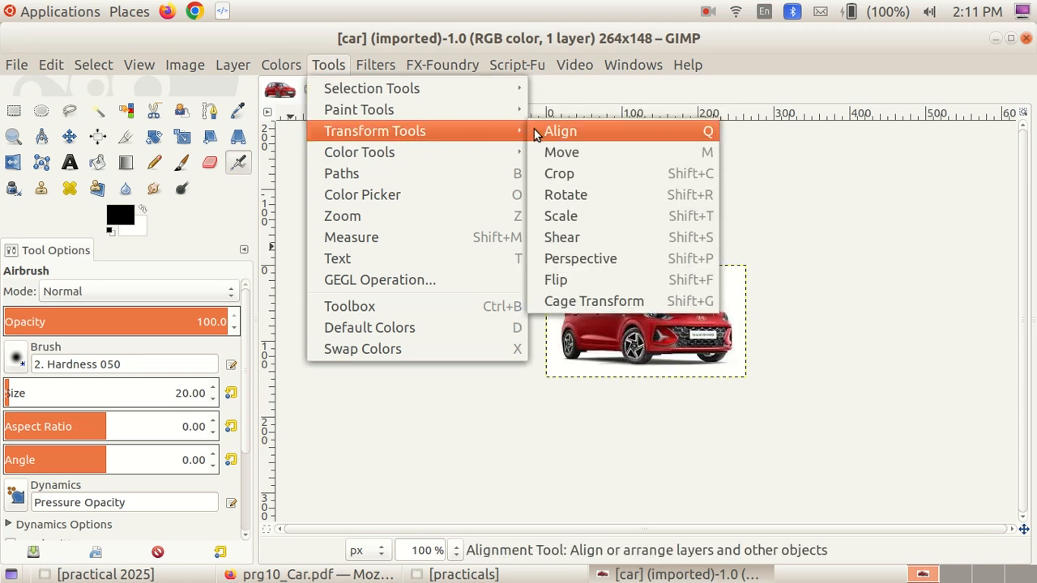
{"action": "left_click", "coordinate": [583, 200]}
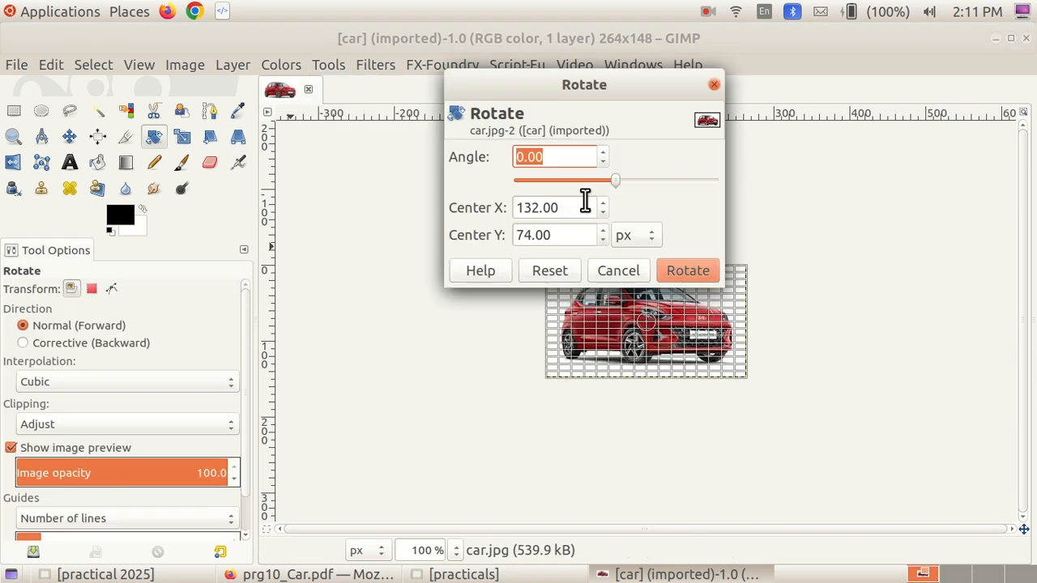
{"action": "left_click", "coordinate": [522, 159]}
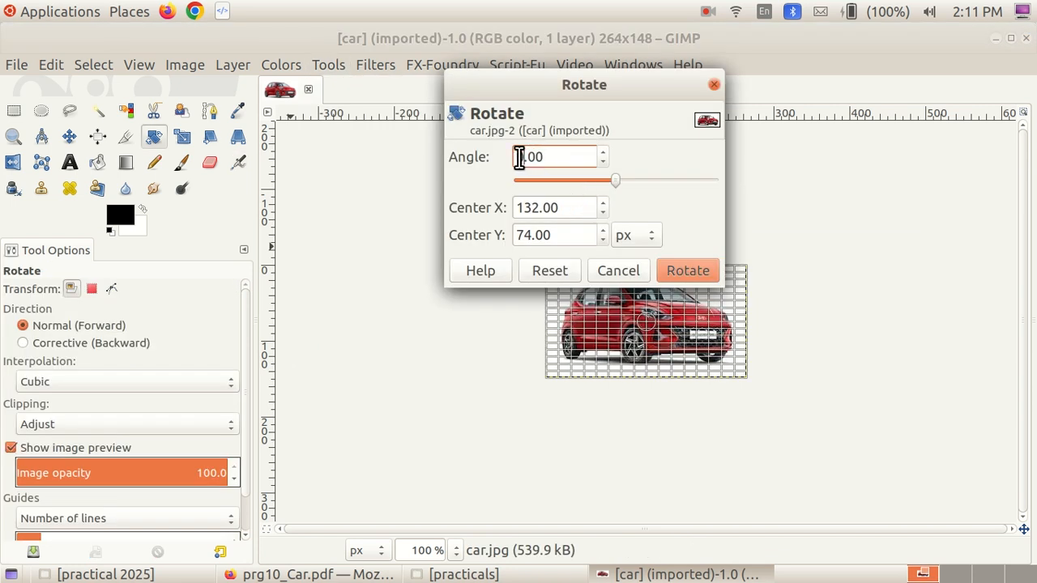
{"action": "type", "text": "4"}
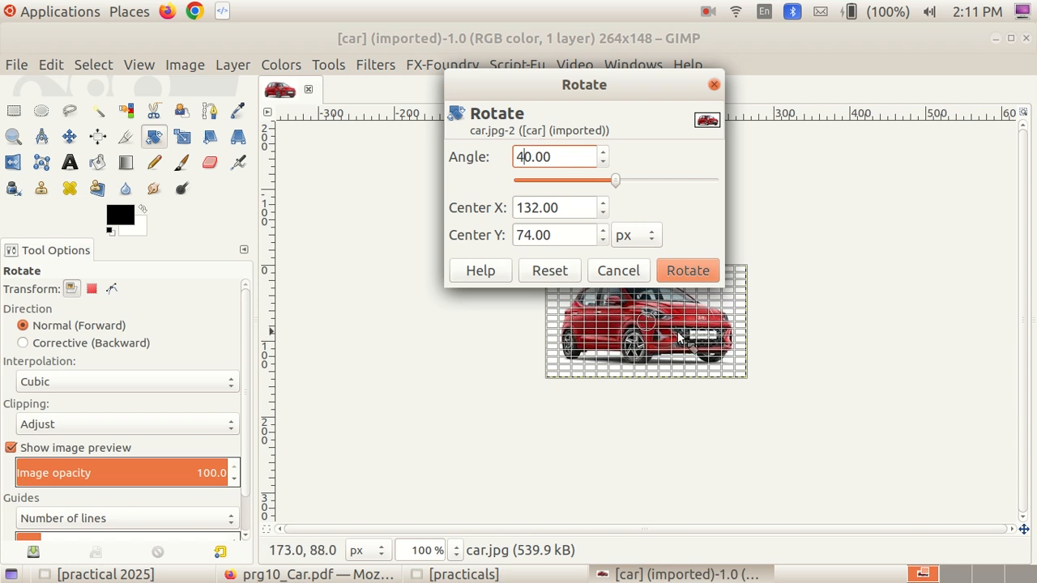
{"action": "left_click", "coordinate": [685, 272]}
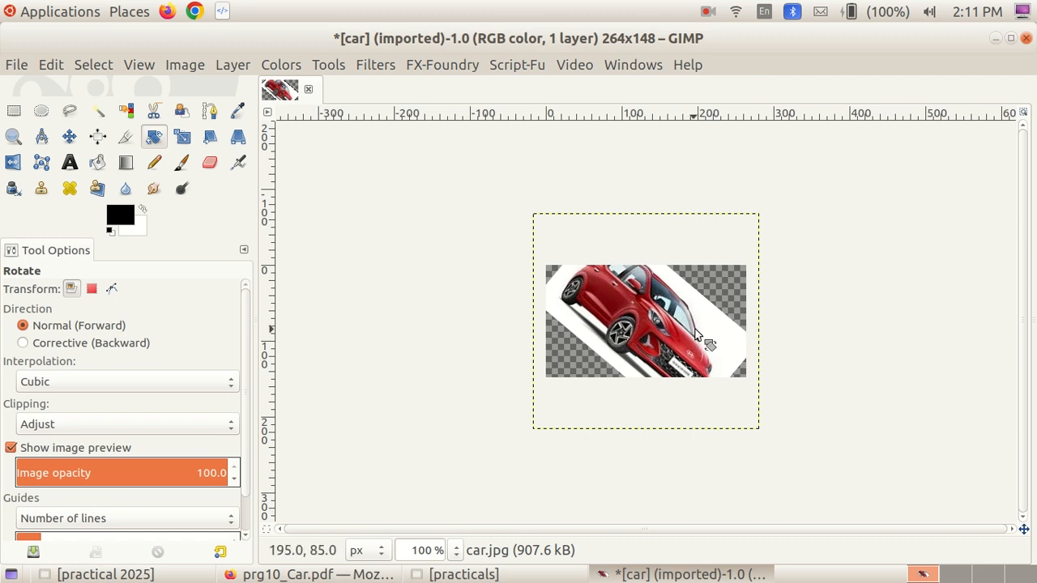
Export the rotated picture as the JPEG file car_rotate.jpg in the exam folder inside Documents
{"action": "left_click", "coordinate": [15, 64]}
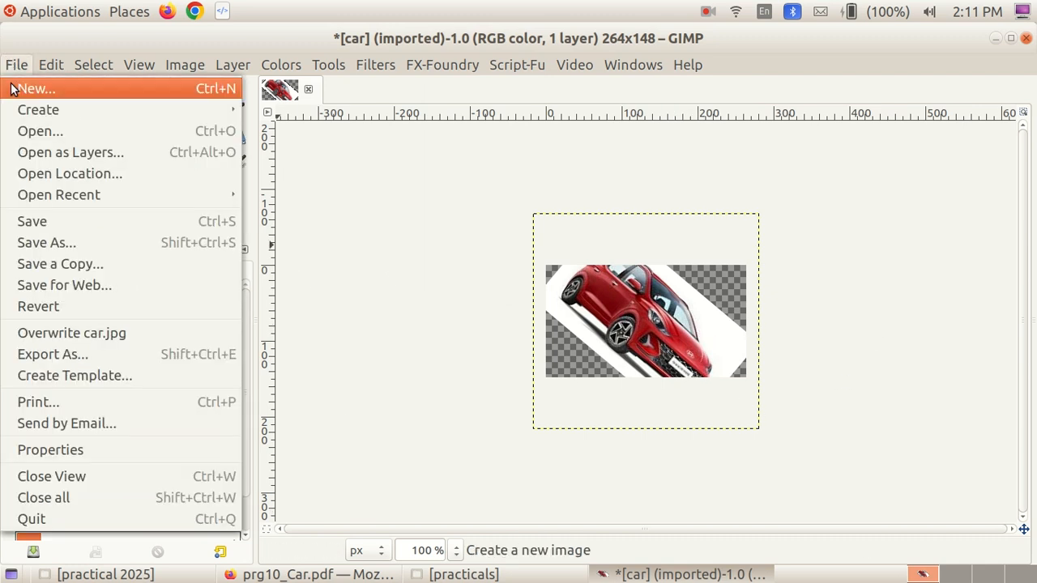
{"action": "left_click", "coordinate": [83, 354]}
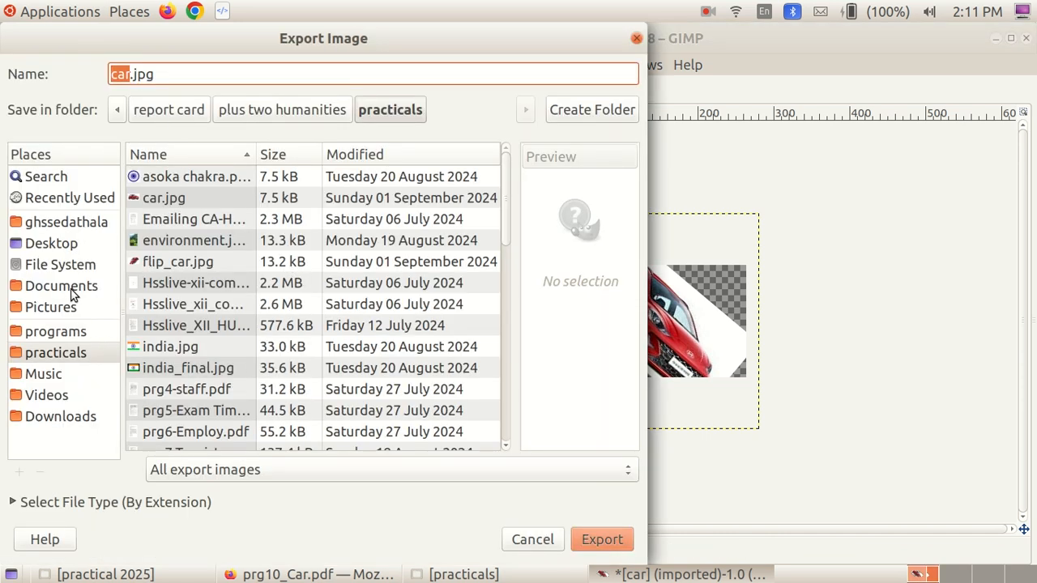
{"action": "left_click", "coordinate": [65, 247]}
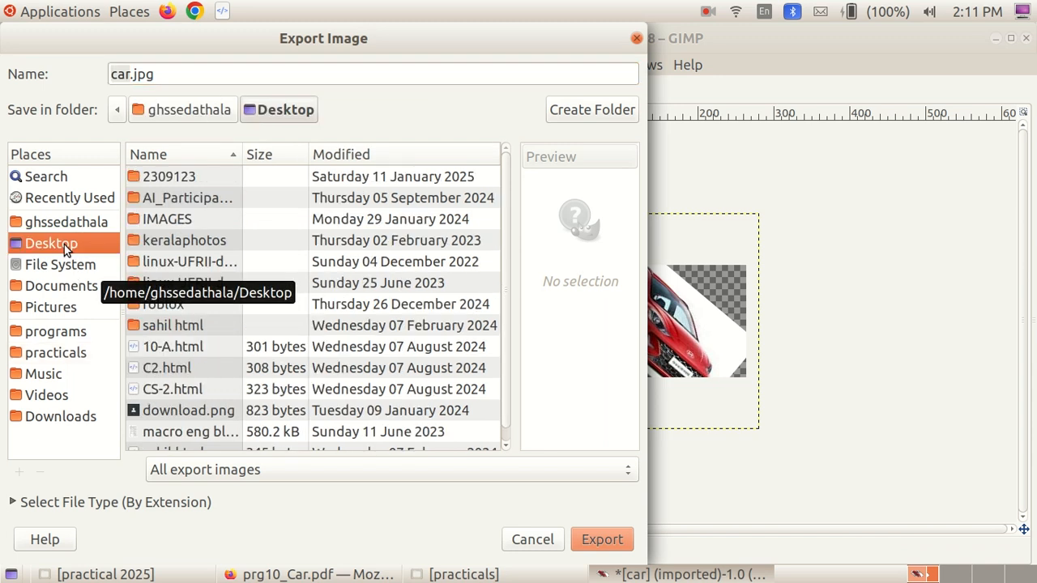
{"action": "left_click", "coordinate": [68, 288]}
{"action": "double_click", "coordinate": [162, 178]}
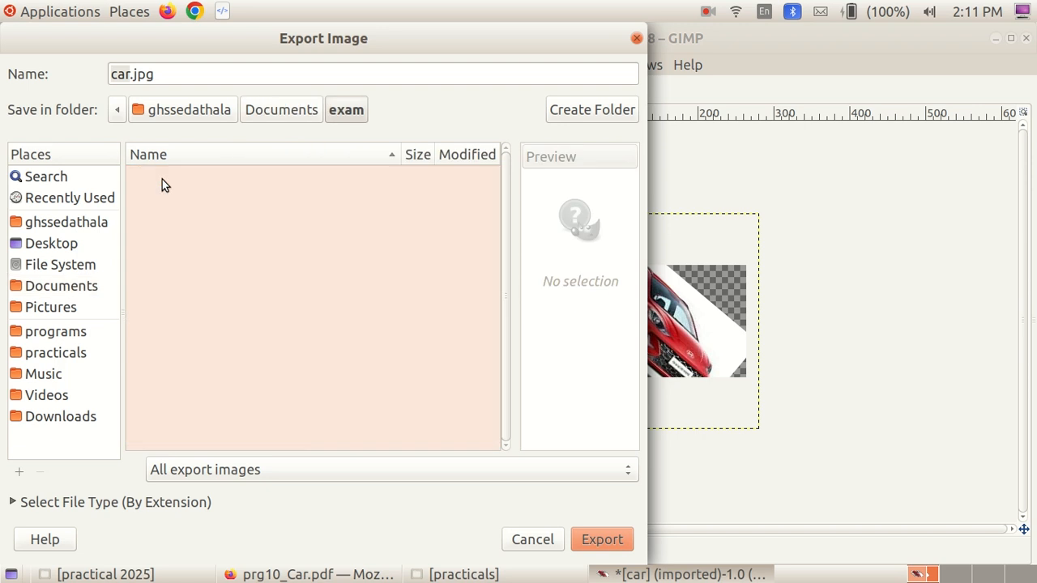
{"action": "left_click", "coordinate": [129, 74]}
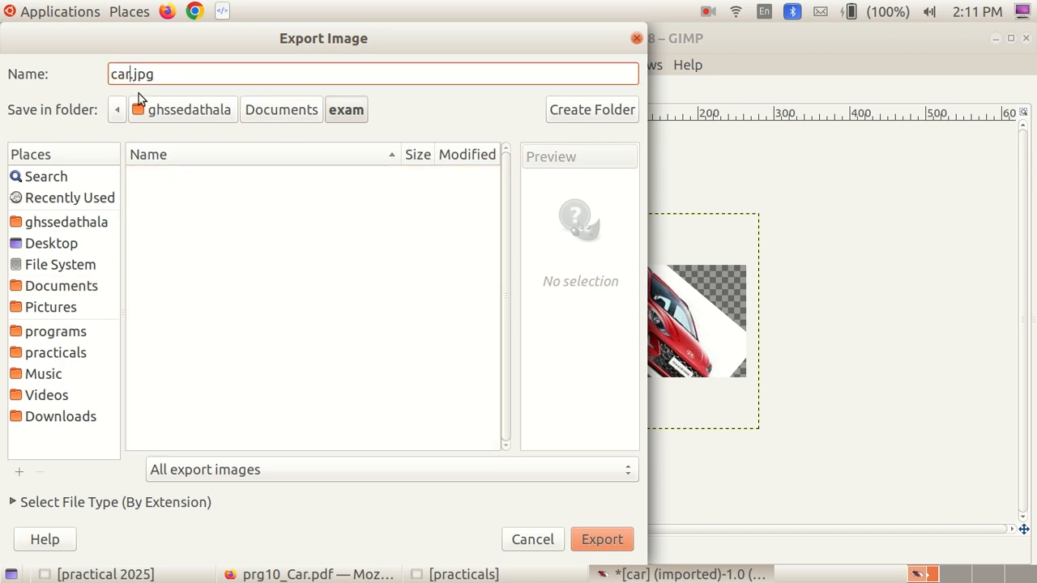
{"action": "type", "text": "_rotate"}
{"action": "left_click", "coordinate": [612, 540]}
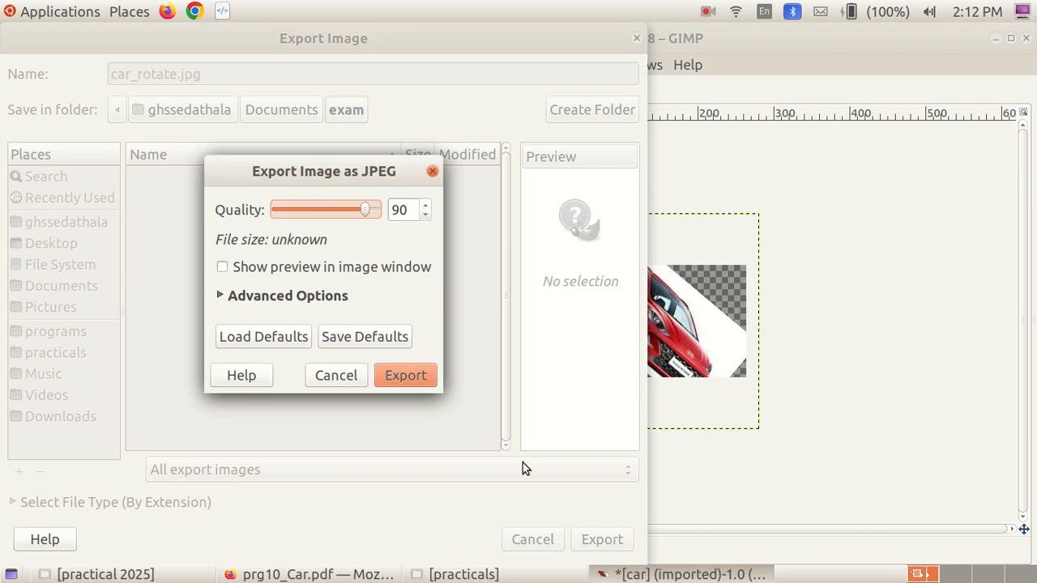
{"action": "left_click", "coordinate": [408, 376]}
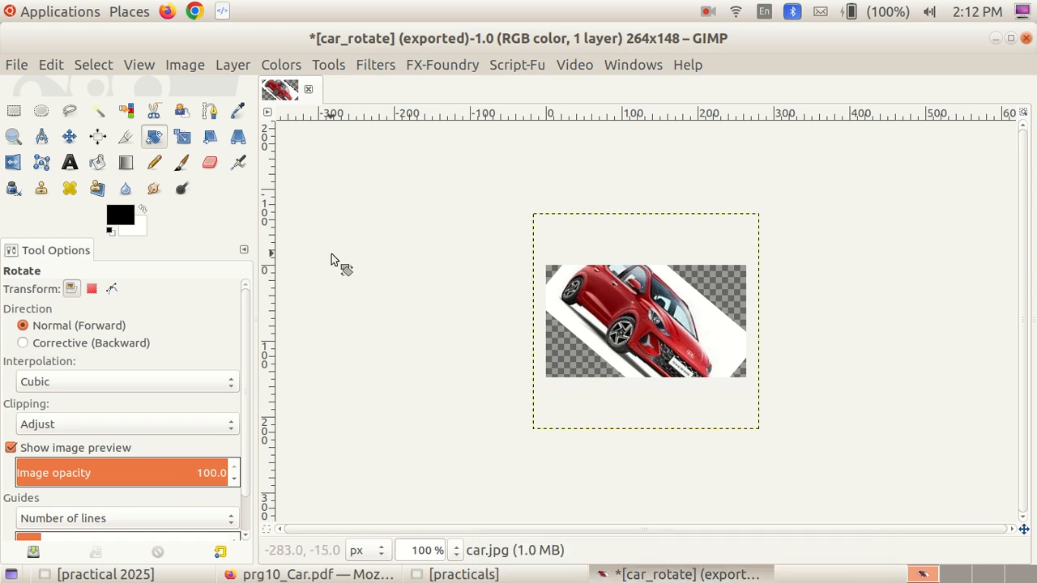
Flip the rotated car picture horizontally with the Flip tool
{"action": "left_click", "coordinate": [331, 67]}
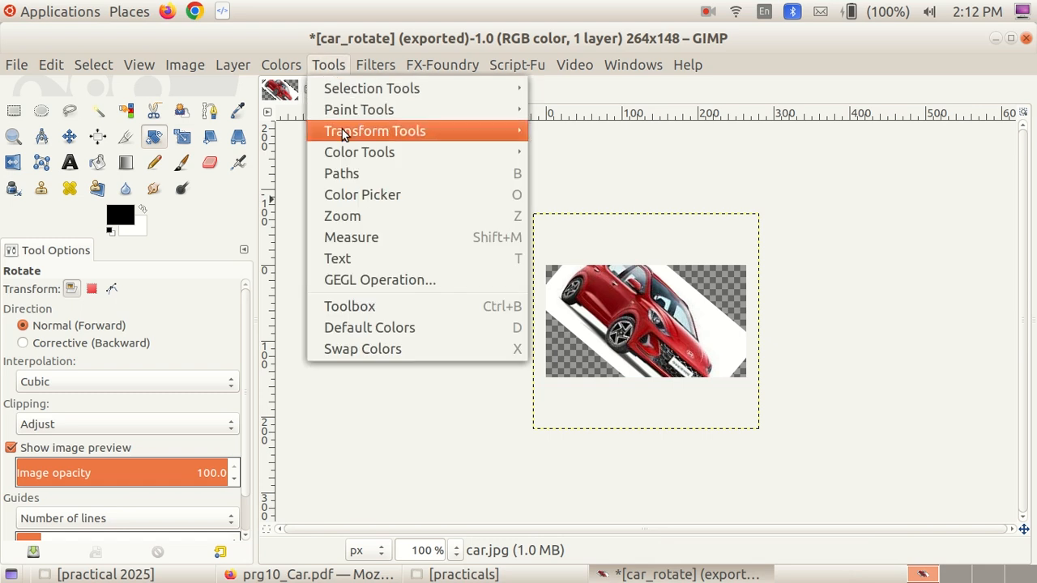
{"action": "mouse_move", "coordinate": [376, 135]}
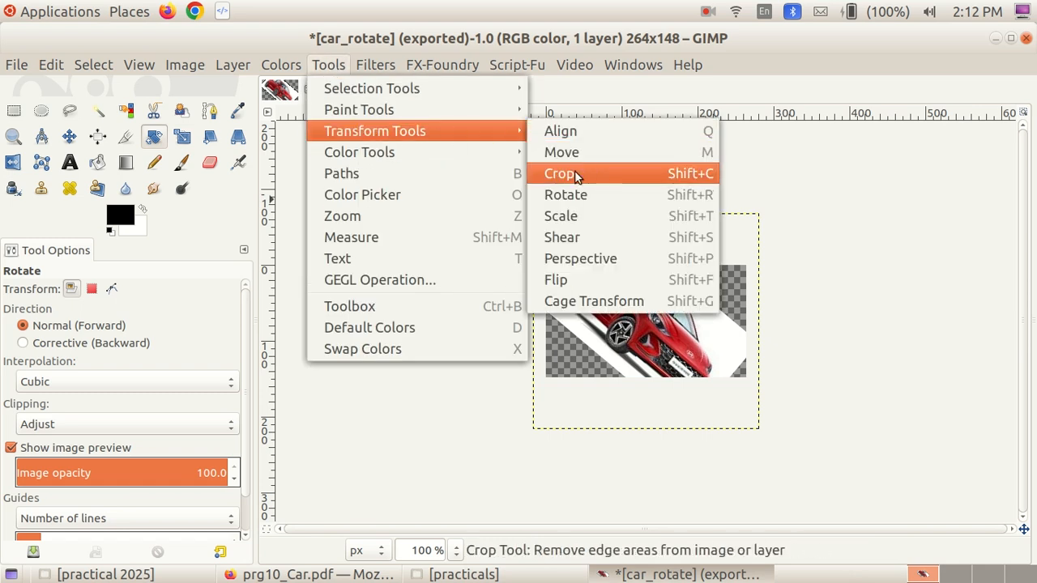
{"action": "left_click", "coordinate": [575, 279]}
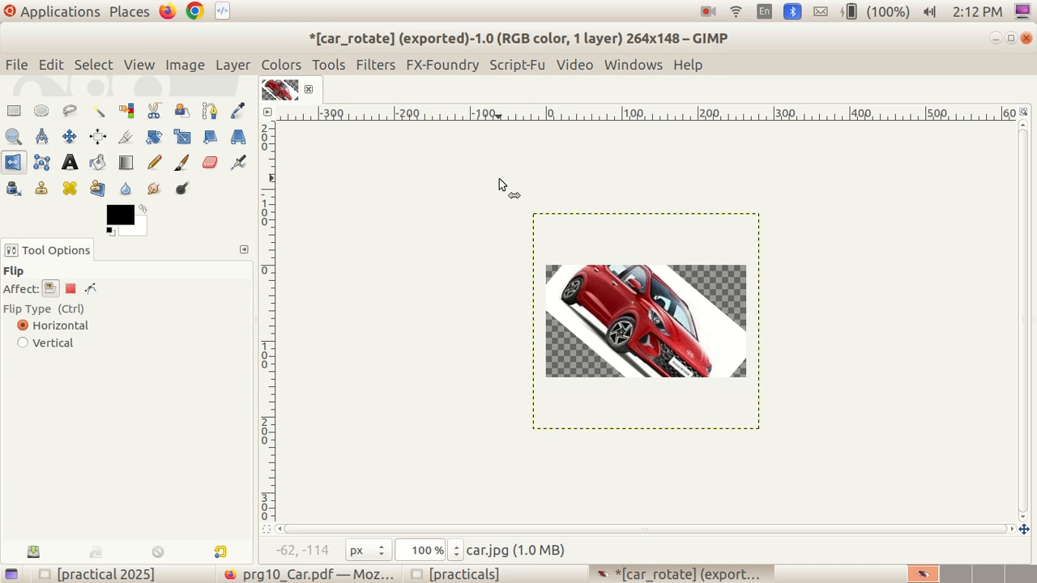
{"action": "left_click", "coordinate": [630, 334]}
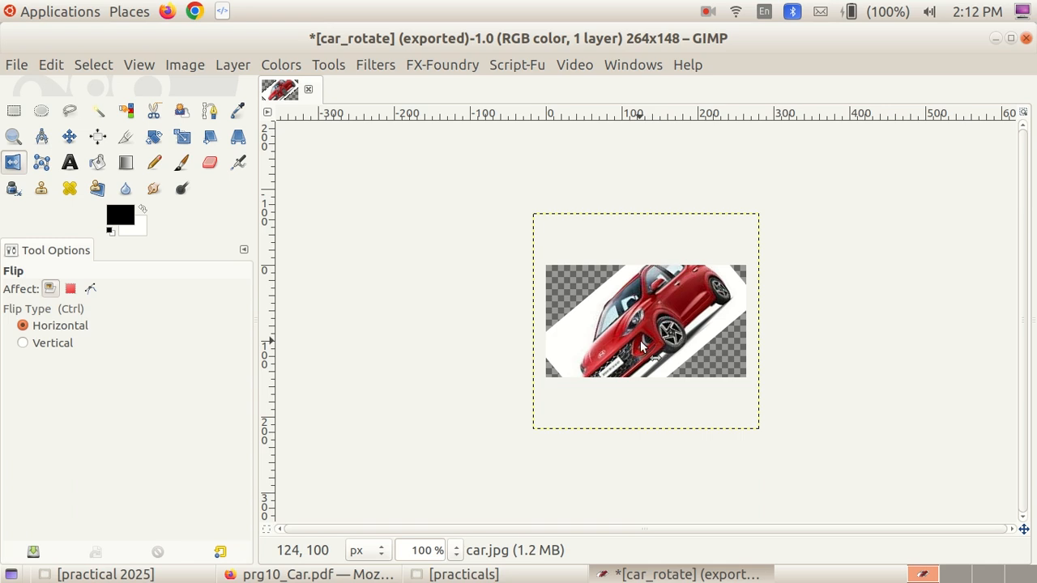
Export the flipped picture as the JPEG file car_flip.jpg in the exam folder inside Documents
{"action": "left_click", "coordinate": [16, 65]}
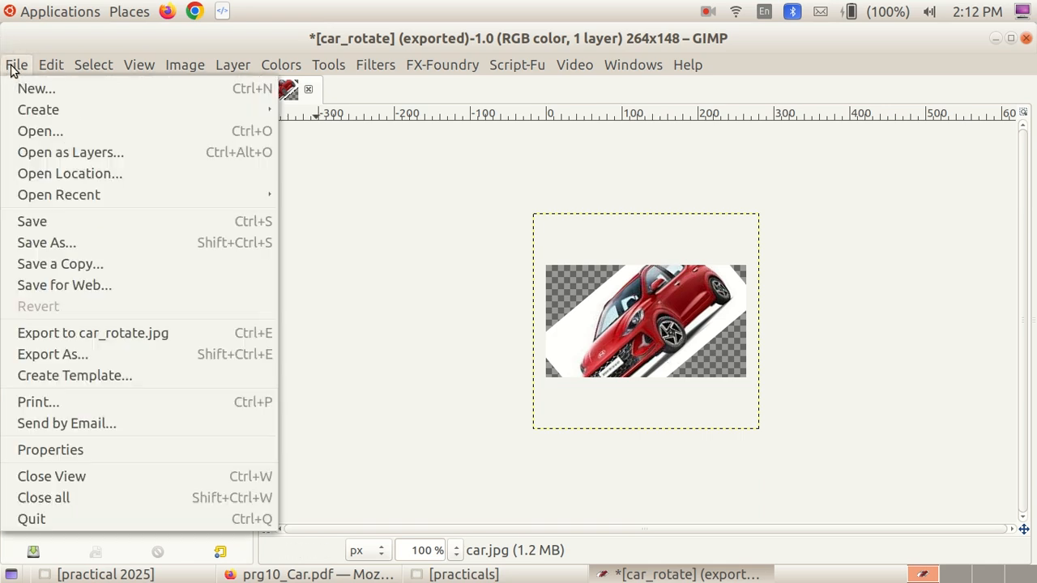
{"action": "left_click", "coordinate": [65, 354]}
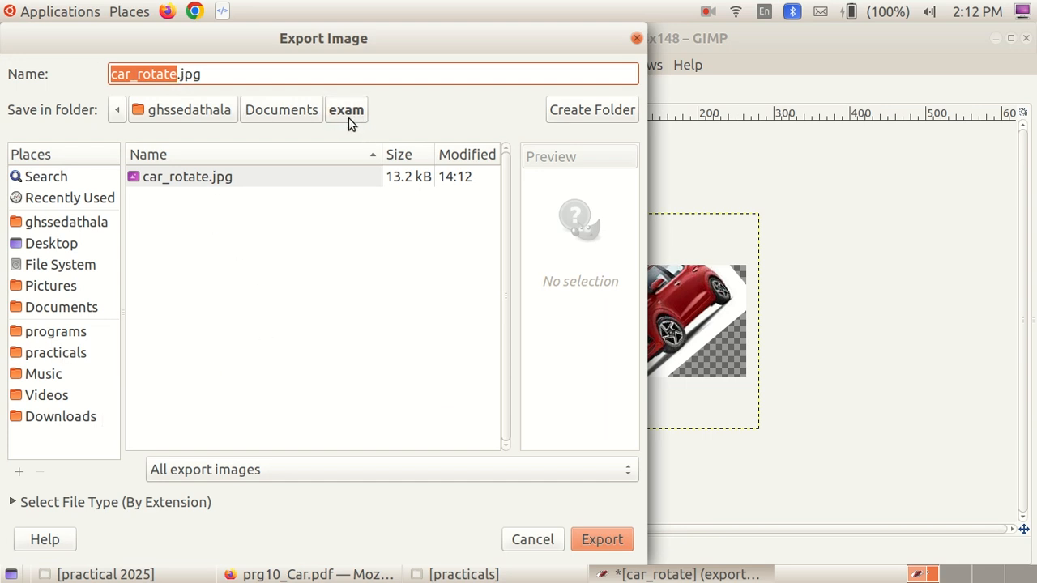
{"action": "left_click", "coordinate": [178, 71]}
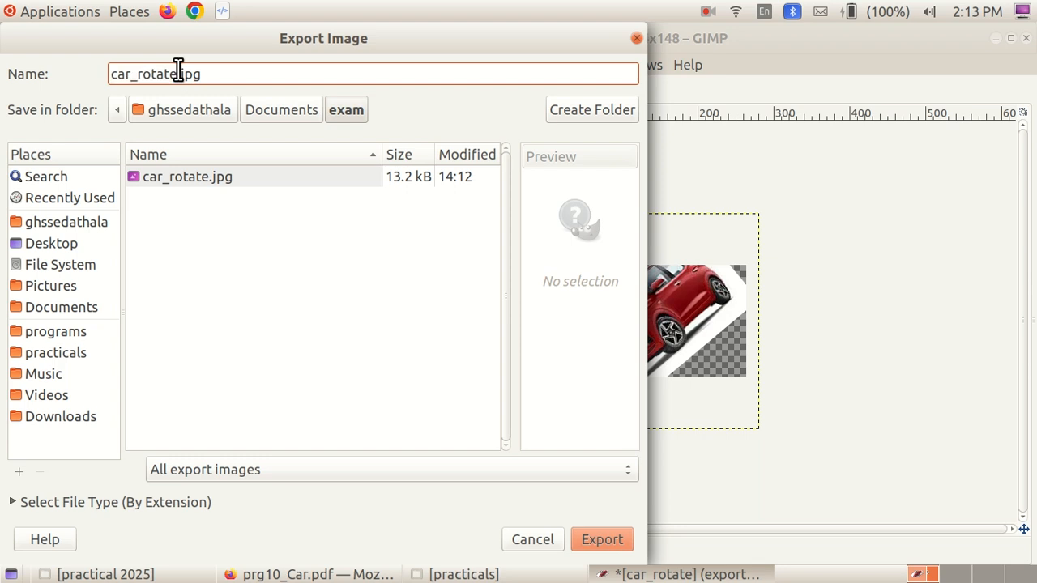
{"action": "key", "text": "BackSpace"}
{"action": "key", "text": "BackSpace"}
{"action": "key", "text": "BackSpace"}
{"action": "key", "text": "BackSpace"}
{"action": "key", "text": "BackSpace"}
{"action": "key", "text": "BackSpace"}
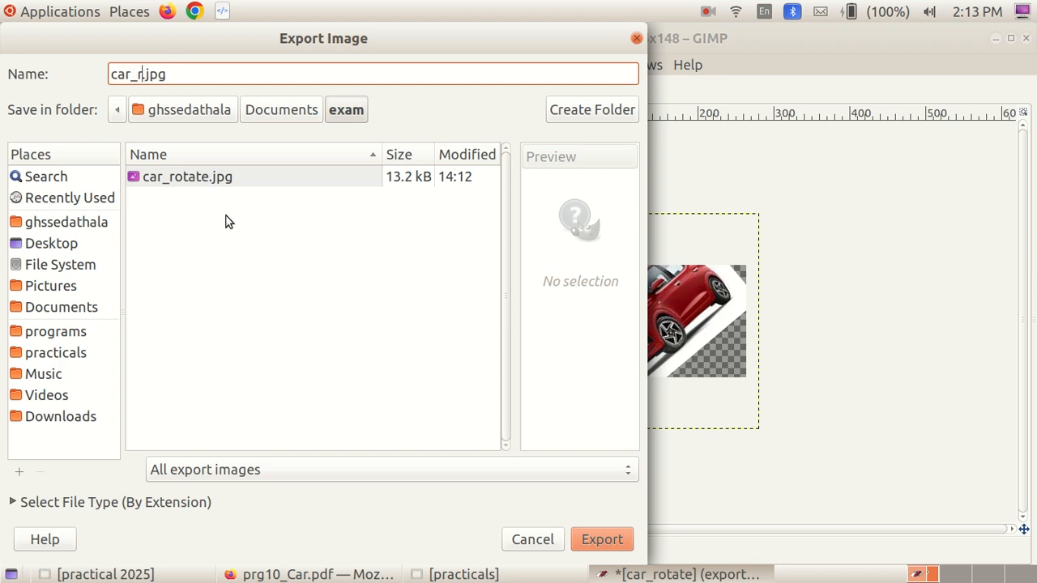
{"action": "type", "text": "flip"}
{"action": "left_click", "coordinate": [603, 536]}
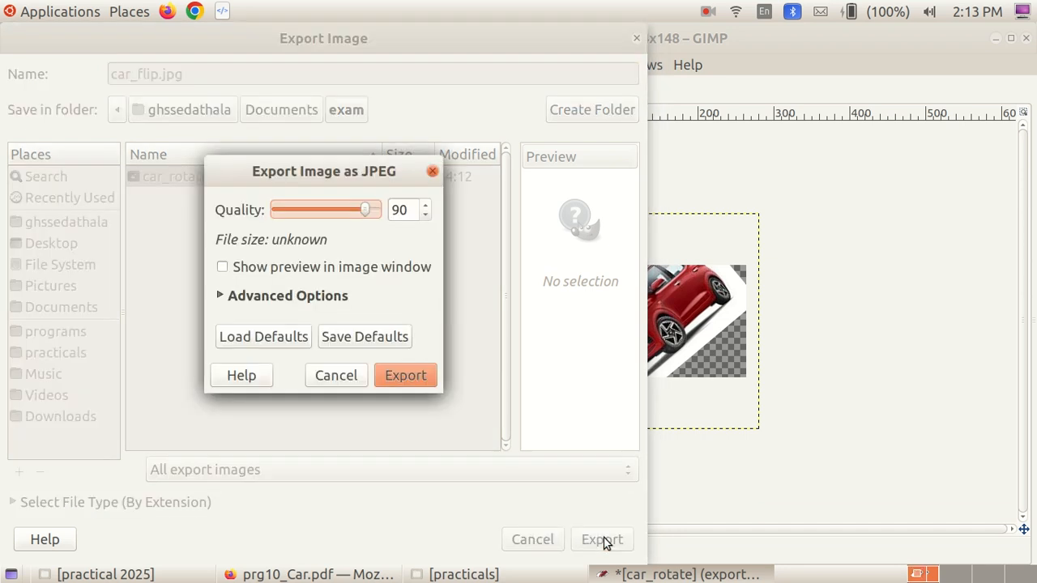
{"action": "left_click", "coordinate": [404, 375]}
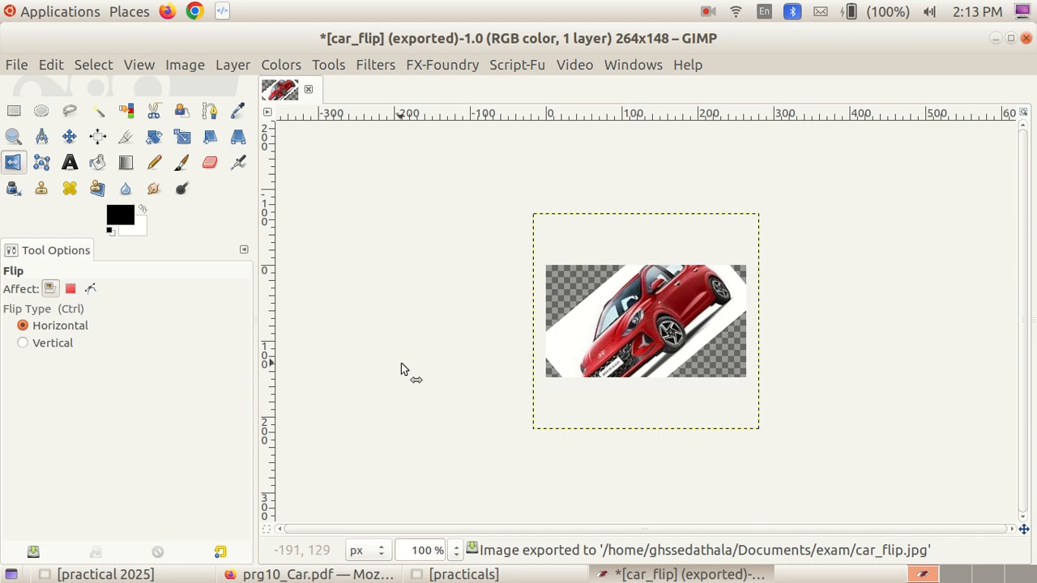
Shear the flipped car picture with the Shear tool, using magnitude X 100 and magnitude Y 15
{"action": "left_click", "coordinate": [341, 72]}
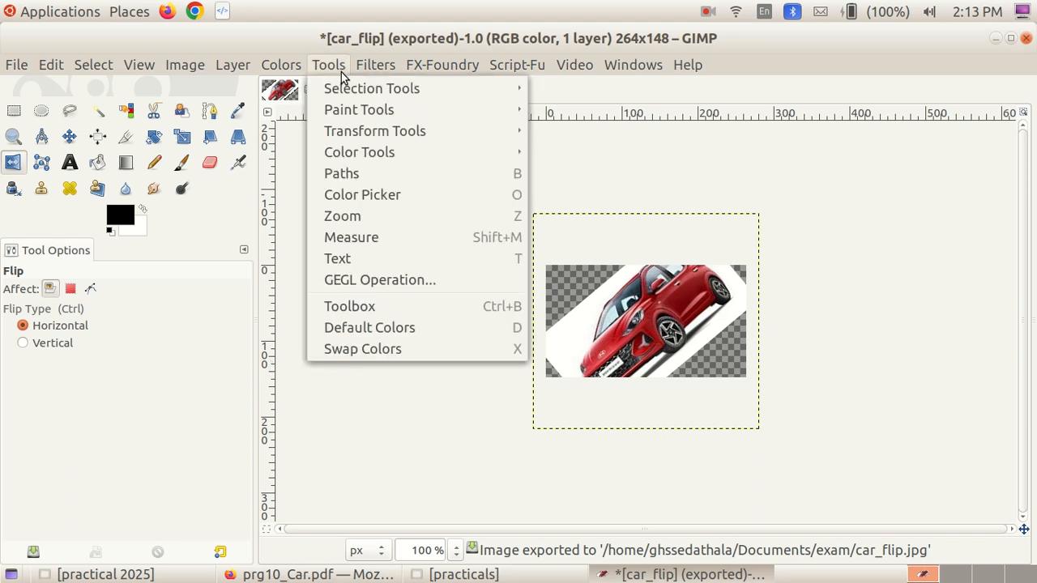
{"action": "mouse_move", "coordinate": [349, 130]}
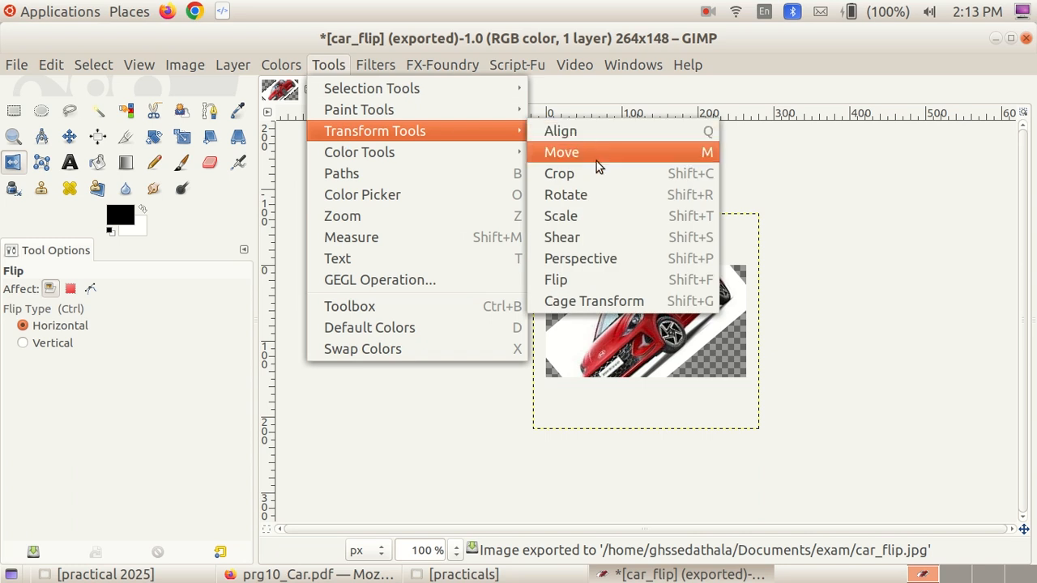
{"action": "left_click", "coordinate": [574, 236]}
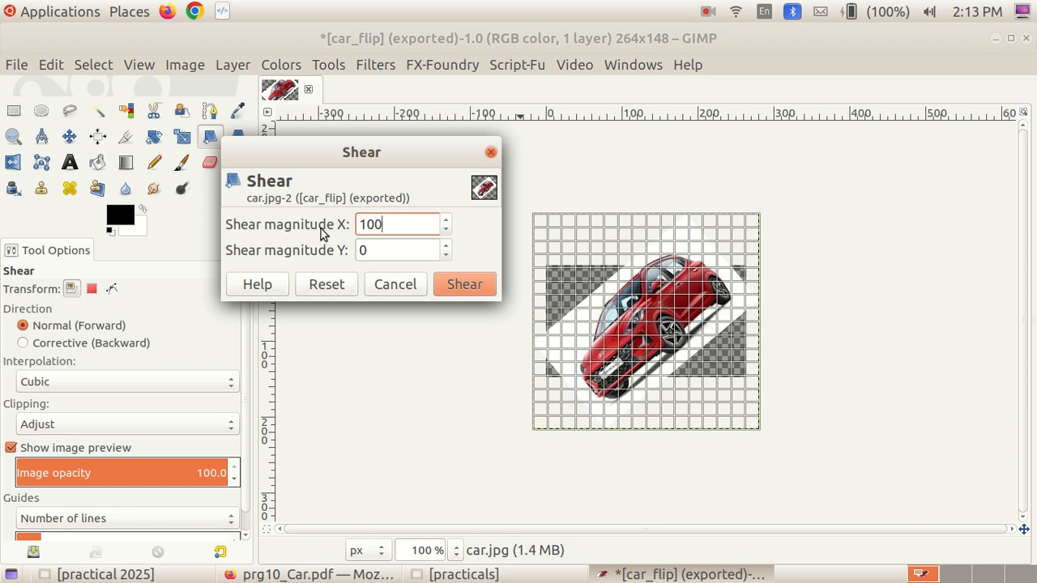
{"action": "left_click", "coordinate": [387, 252]}
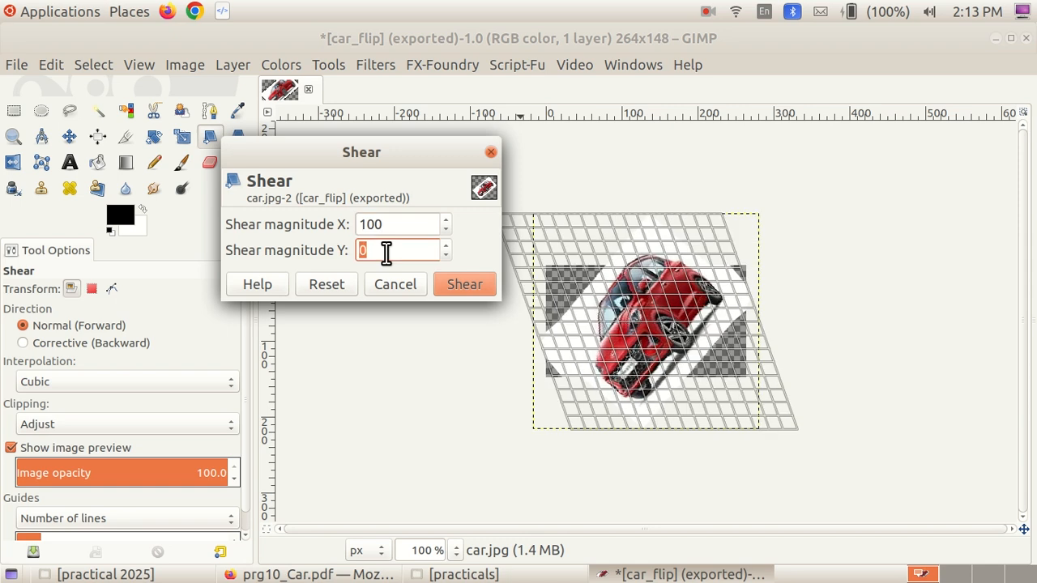
{"action": "type", "text": "15"}
{"action": "left_click", "coordinate": [459, 285]}
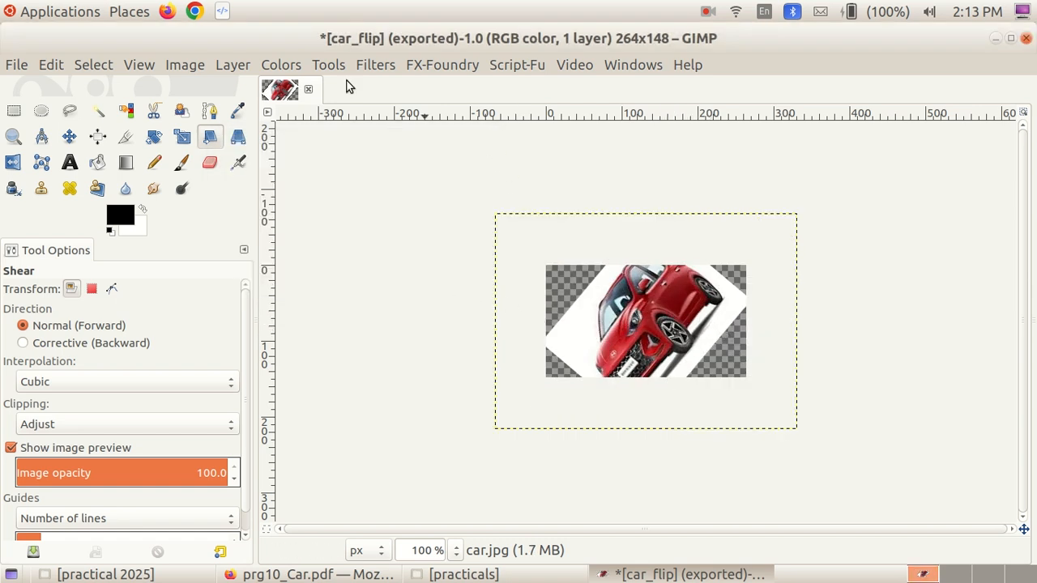
Shear the car picture a second time, using magnitude X 350 and magnitude Y 5
{"action": "left_click", "coordinate": [329, 65]}
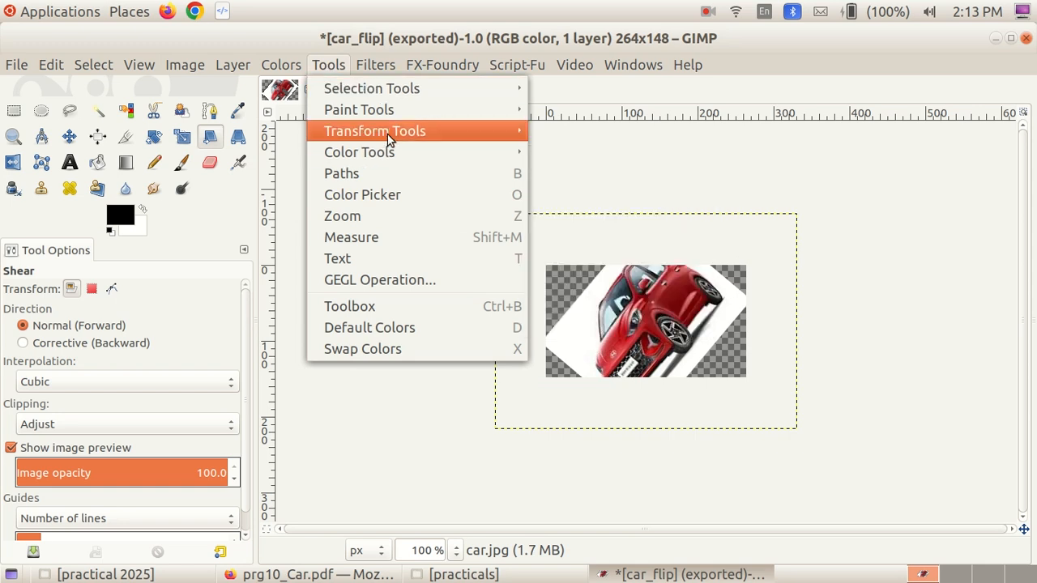
{"action": "mouse_move", "coordinate": [394, 135]}
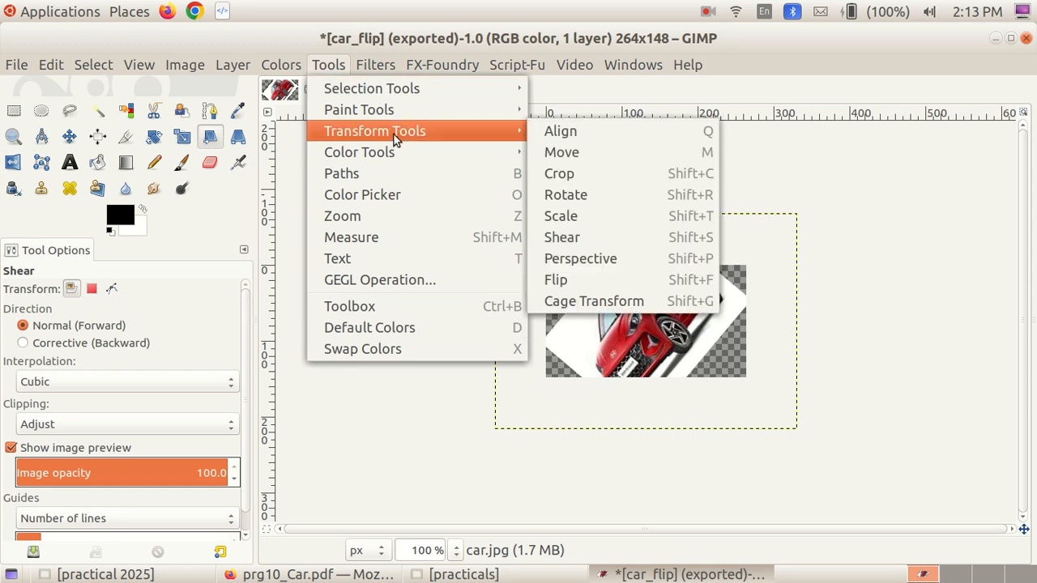
{"action": "left_click", "coordinate": [556, 244]}
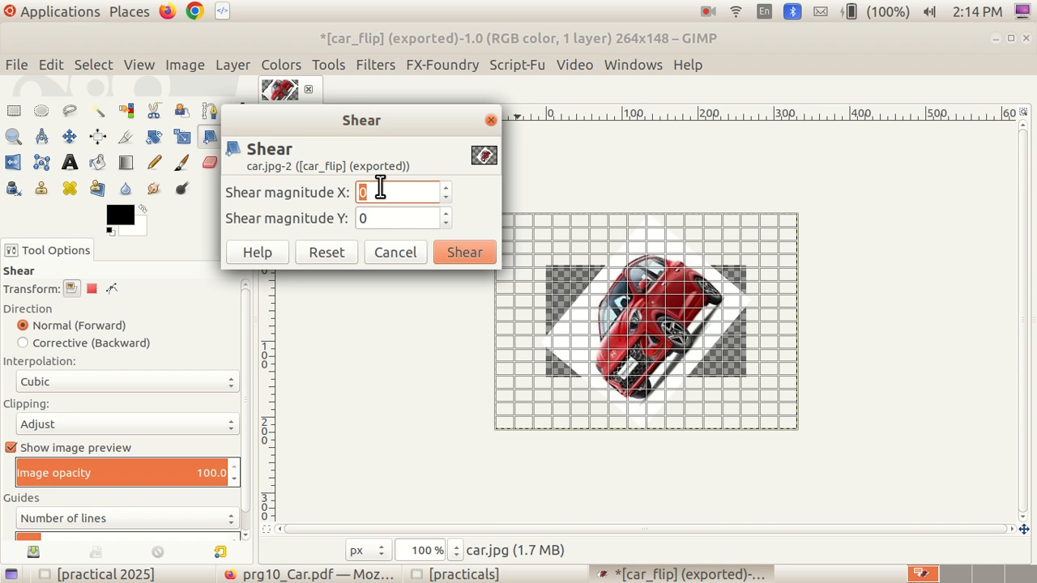
{"action": "type", "text": "35"}
{"action": "left_click", "coordinate": [389, 218]}
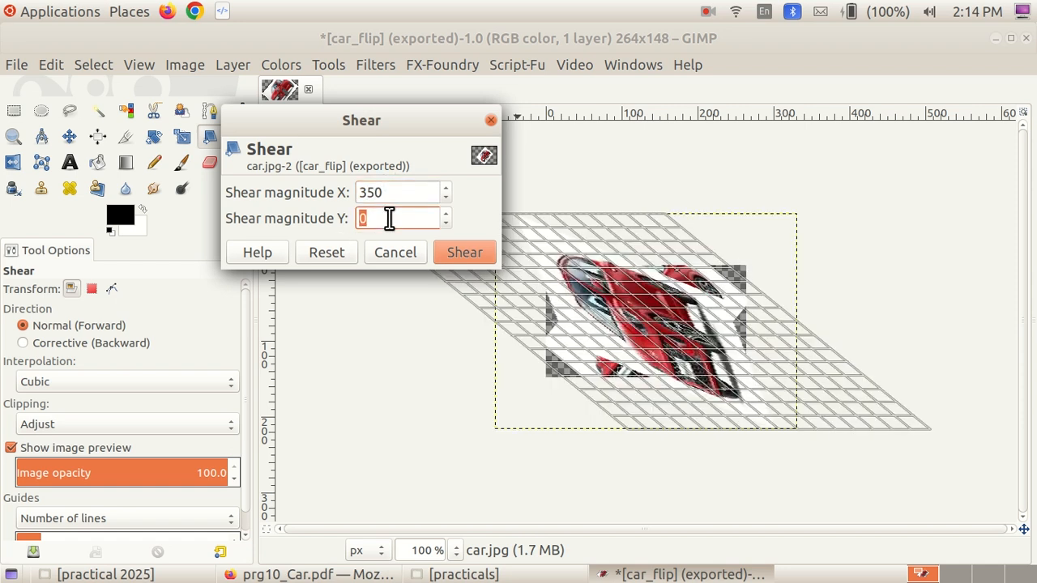
{"action": "type", "text": "5"}
{"action": "left_click", "coordinate": [477, 251]}
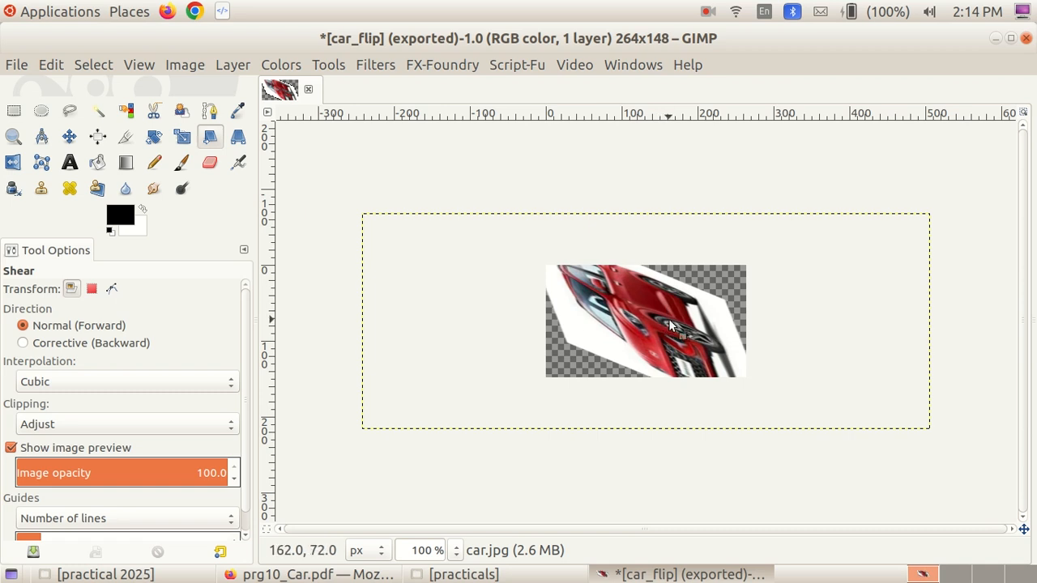
Export the sheared picture as the JPEG file car_shear.jpg in the exam folder inside Documents
{"action": "left_click", "coordinate": [17, 66]}
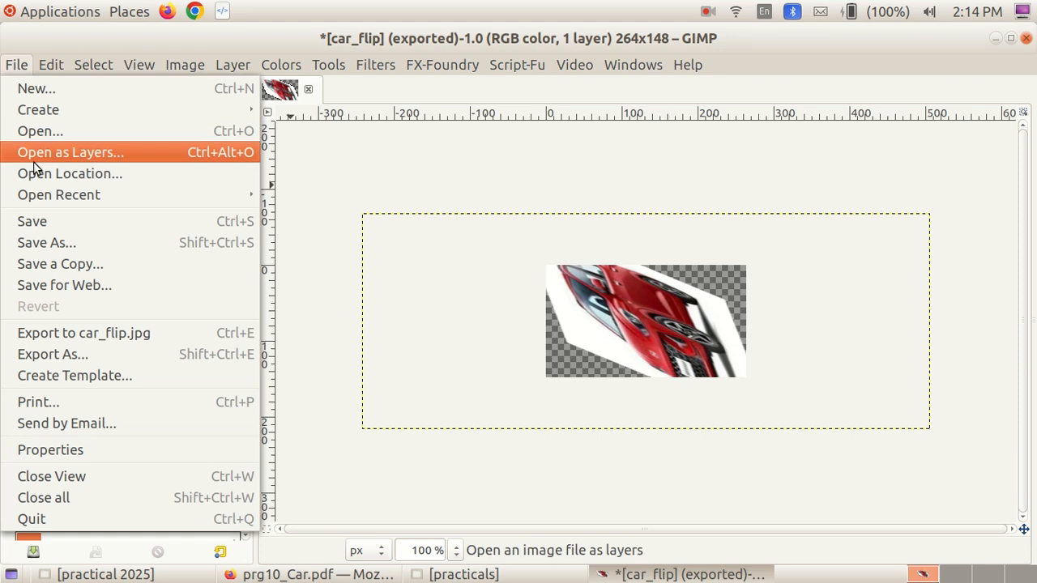
{"action": "left_click", "coordinate": [71, 354]}
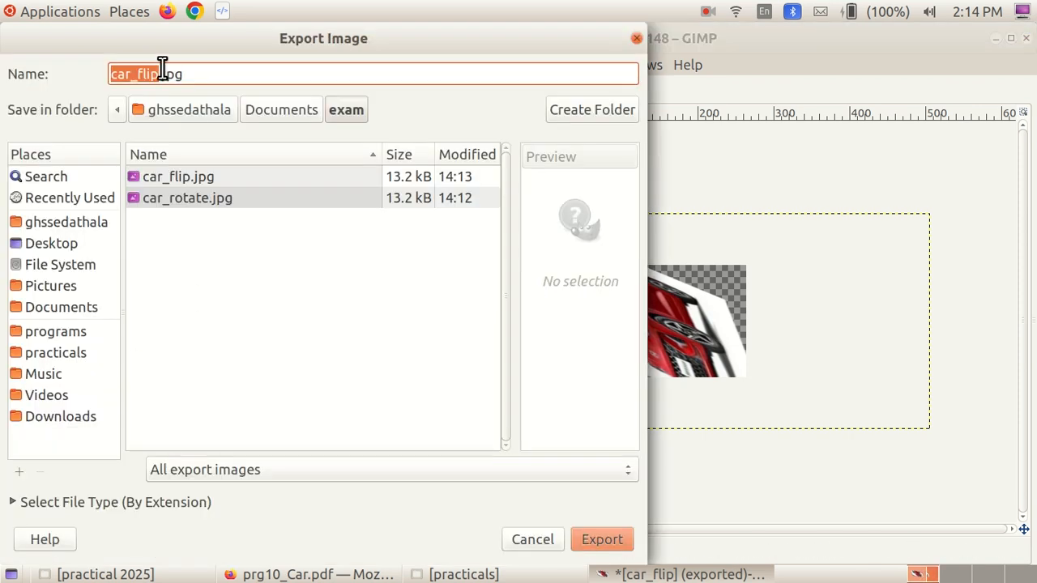
{"action": "left_click", "coordinate": [159, 73]}
{"action": "key", "text": "BackSpace"}
{"action": "key", "text": "BackSpace"}
{"action": "key", "text": "BackSpace"}
{"action": "key", "text": "BackSpace"}
{"action": "type", "text": "shear"}
{"action": "left_click", "coordinate": [604, 540]}
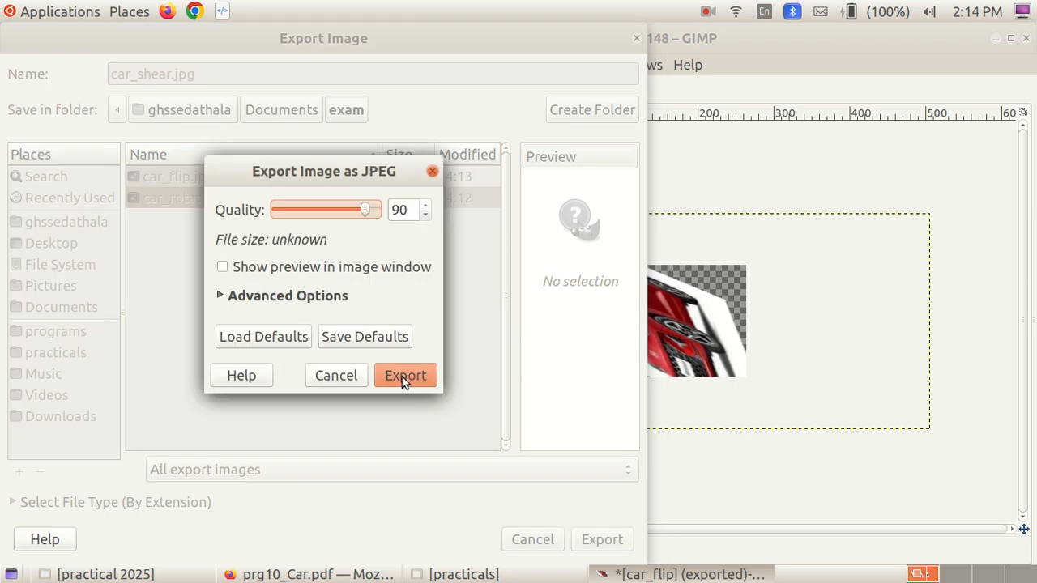
{"action": "left_click", "coordinate": [405, 374]}
Minimise the open windows and check the exported flip, rotate and shear pictures in the exam folder inside Documents in the file manager
{"action": "left_click", "coordinate": [996, 38]}
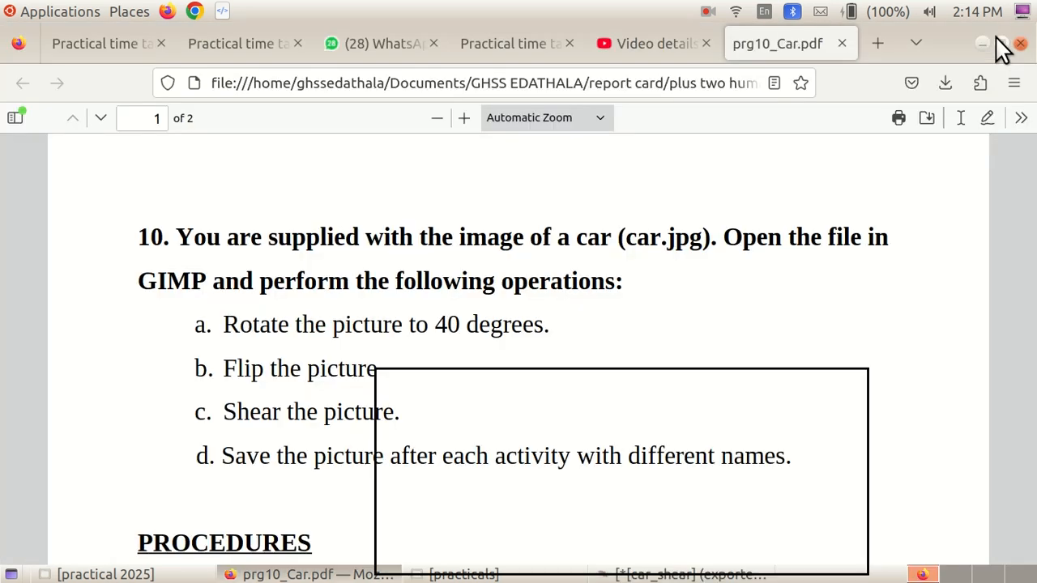
{"action": "left_click", "coordinate": [982, 43]}
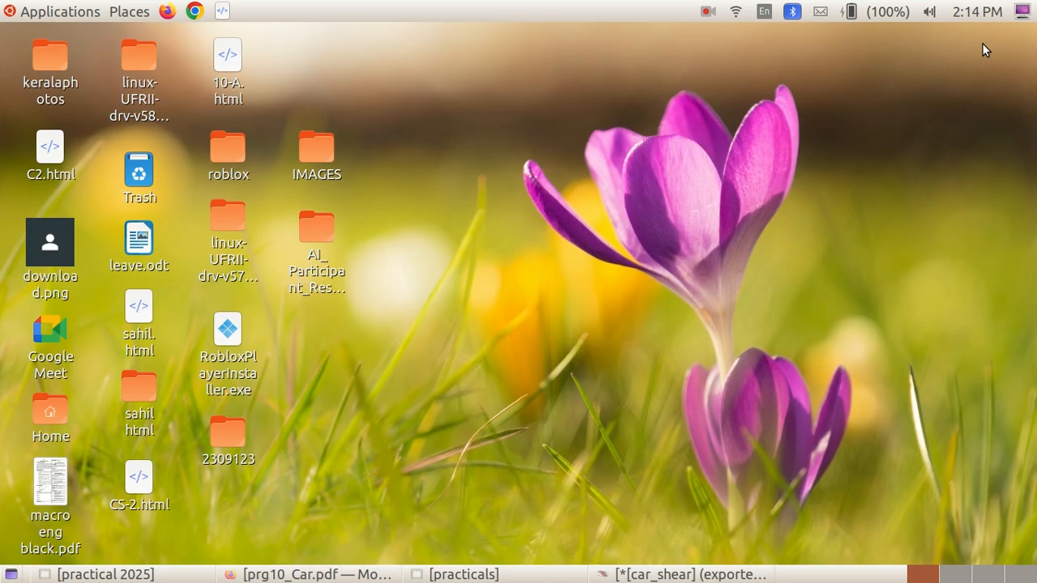
{"action": "left_click", "coordinate": [141, 9]}
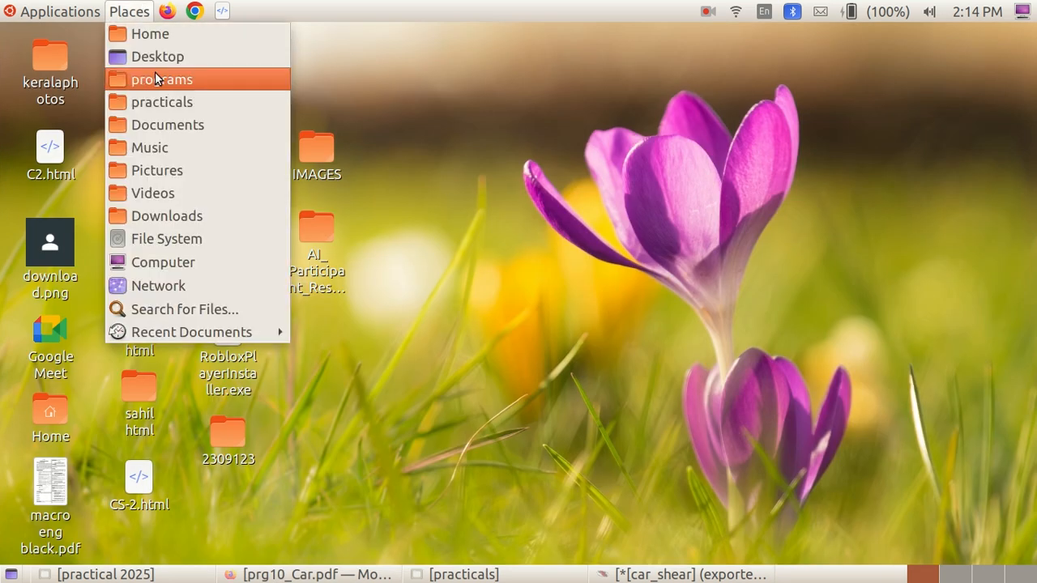
{"action": "left_click", "coordinate": [161, 123]}
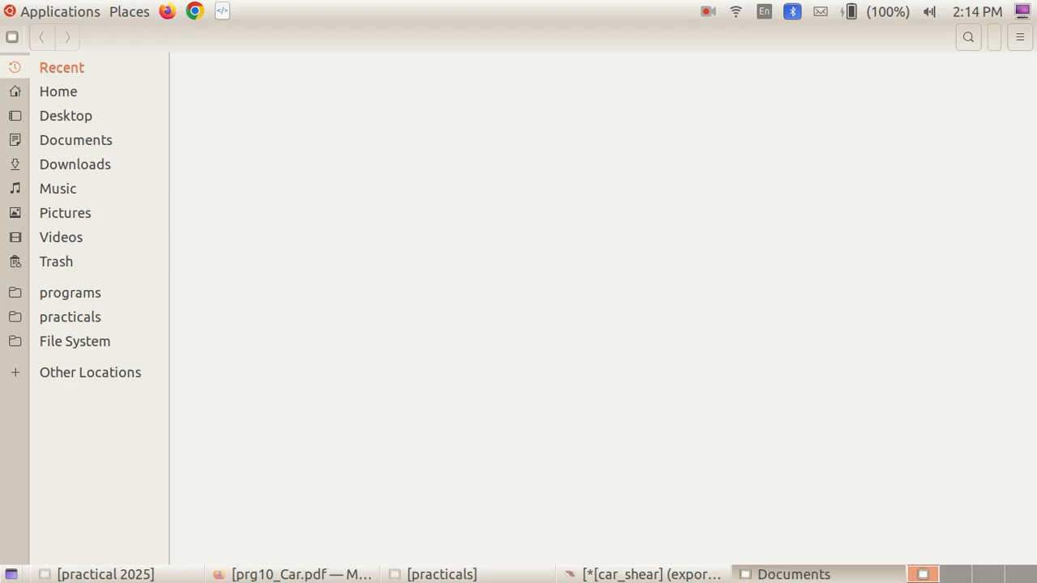
{"action": "left_click", "coordinate": [208, 77]}
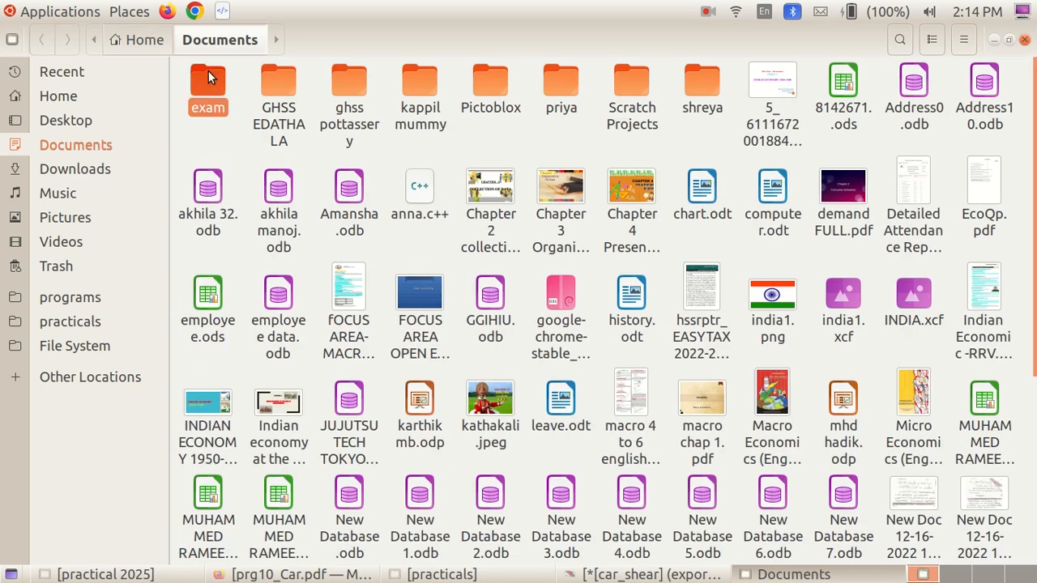
{"action": "double_click", "coordinate": [209, 77]}
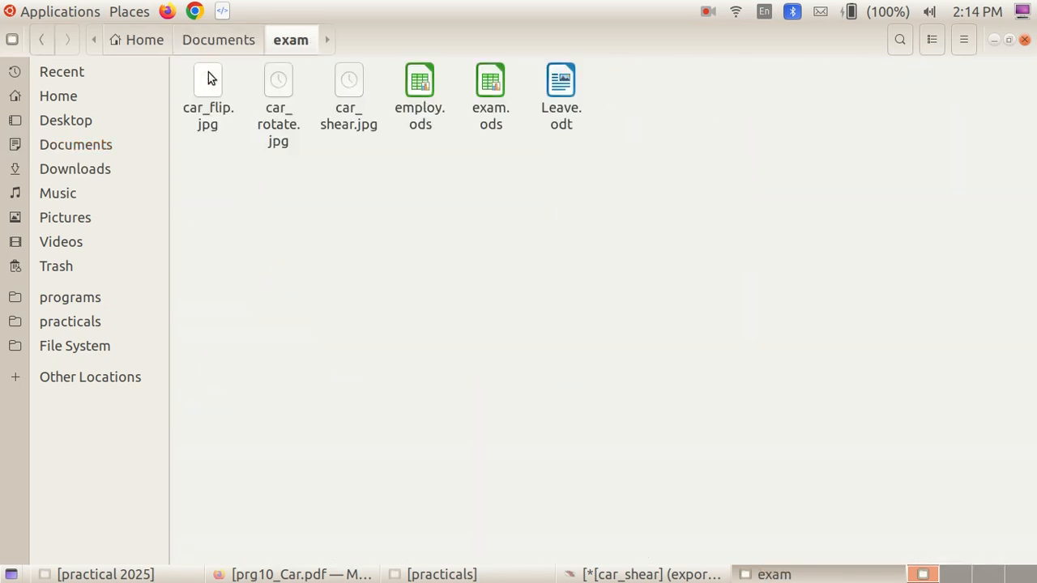
{"action": "left_click", "coordinate": [208, 127]}
{"action": "left_click", "coordinate": [276, 134]}
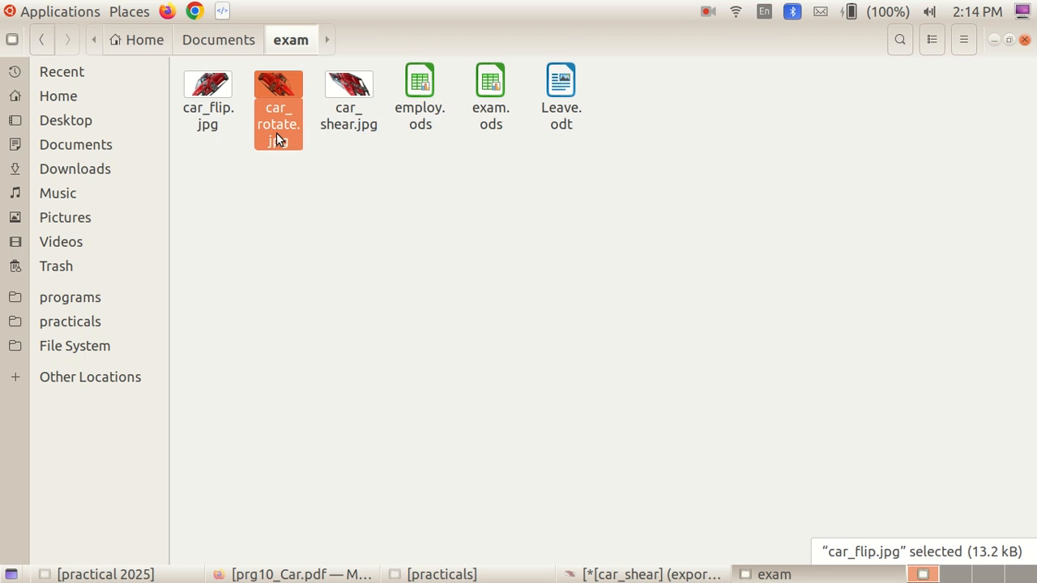
{"action": "left_click", "coordinate": [337, 131]}
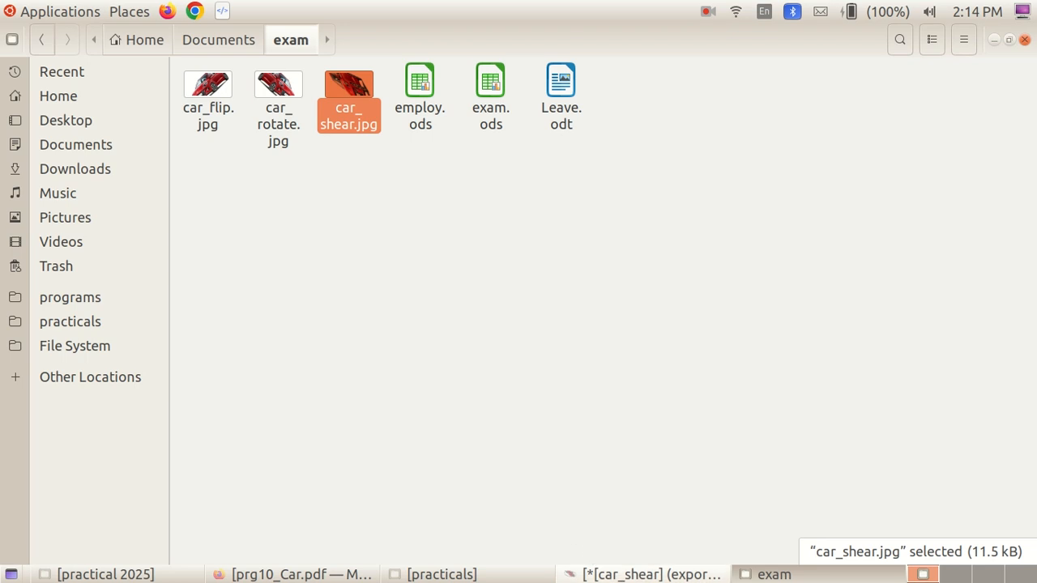
Switch back to GIMP and save the sheared picture as car.xcf in the exam folder inside Documents
{"action": "left_click", "coordinate": [594, 575]}
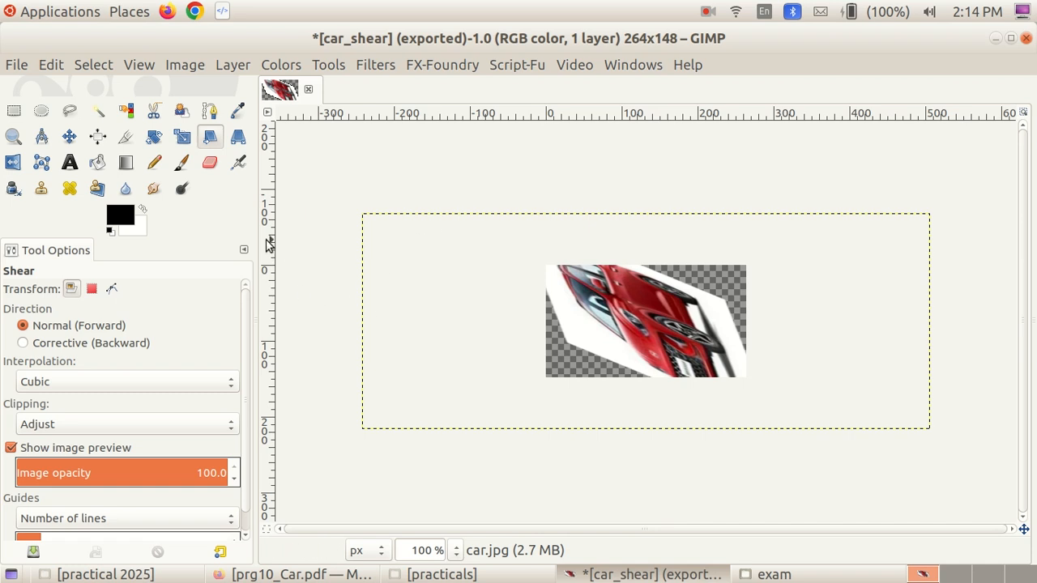
{"action": "left_click", "coordinate": [16, 65]}
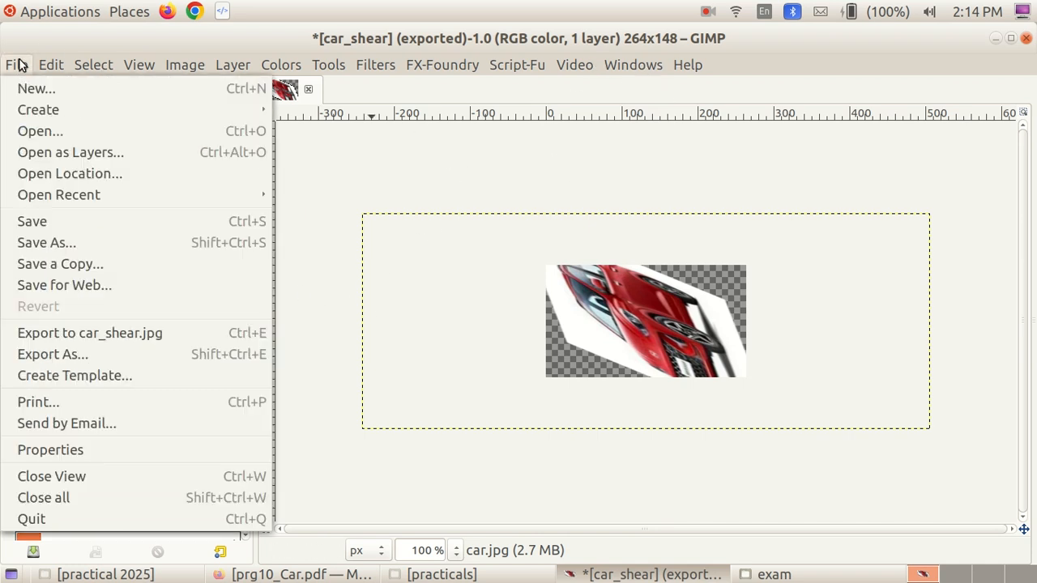
{"action": "left_click", "coordinate": [47, 243]}
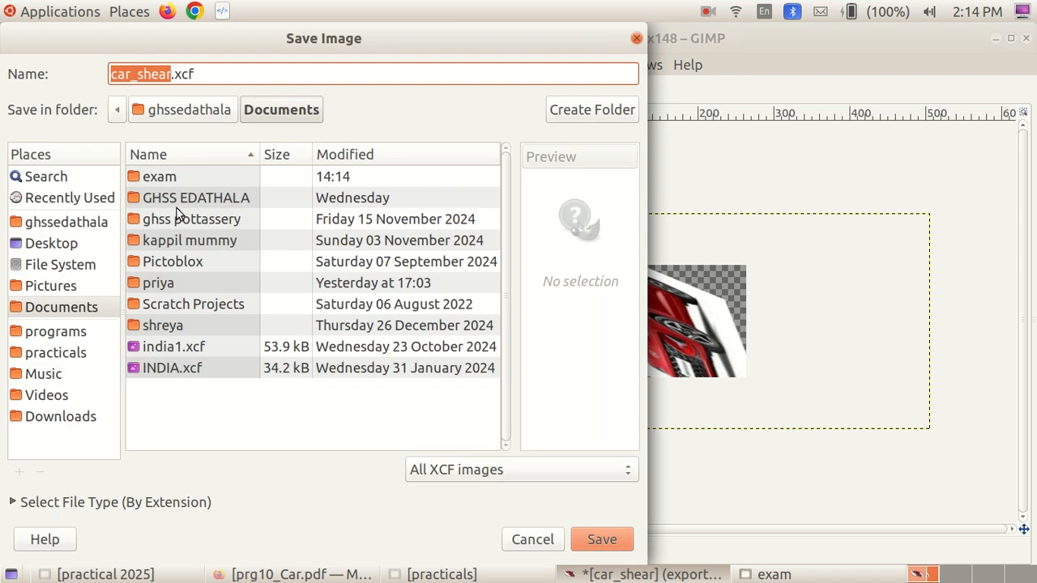
{"action": "left_click", "coordinate": [168, 176]}
{"action": "double_click", "coordinate": [168, 176]}
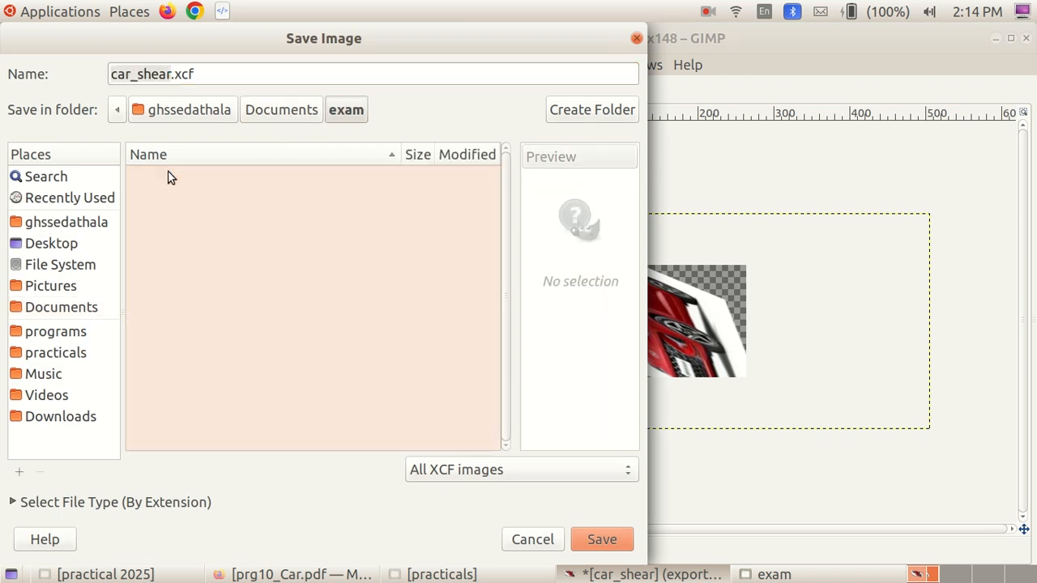
{"action": "left_click", "coordinate": [168, 74]}
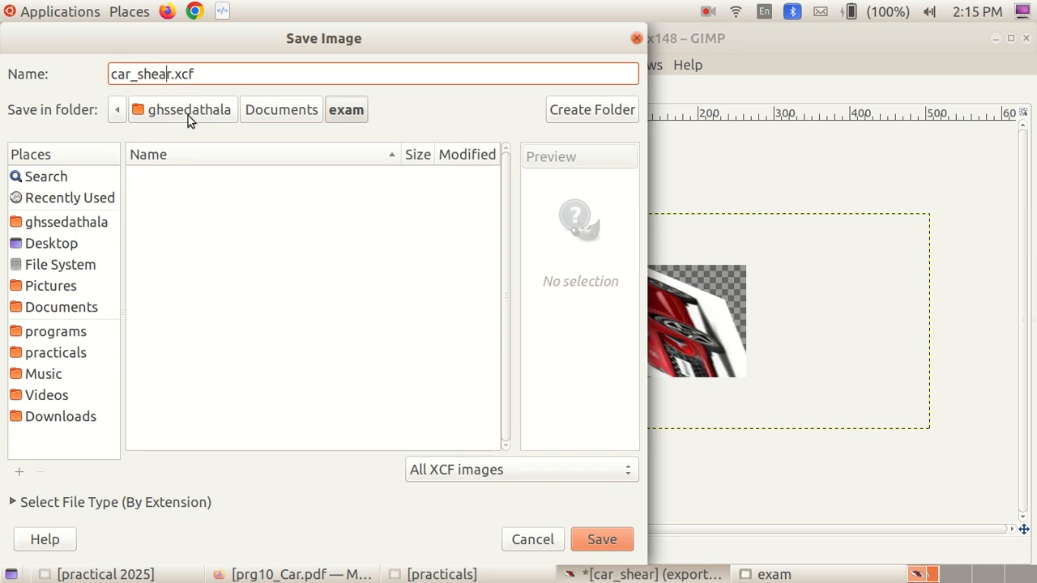
{"action": "key", "text": "BackSpace"}
{"action": "key", "text": "BackSpace"}
{"action": "key", "text": "BackSpace"}
{"action": "key", "text": "BackSpace"}
{"action": "key", "text": "BackSpace"}
{"action": "key", "text": "BackSpace"}
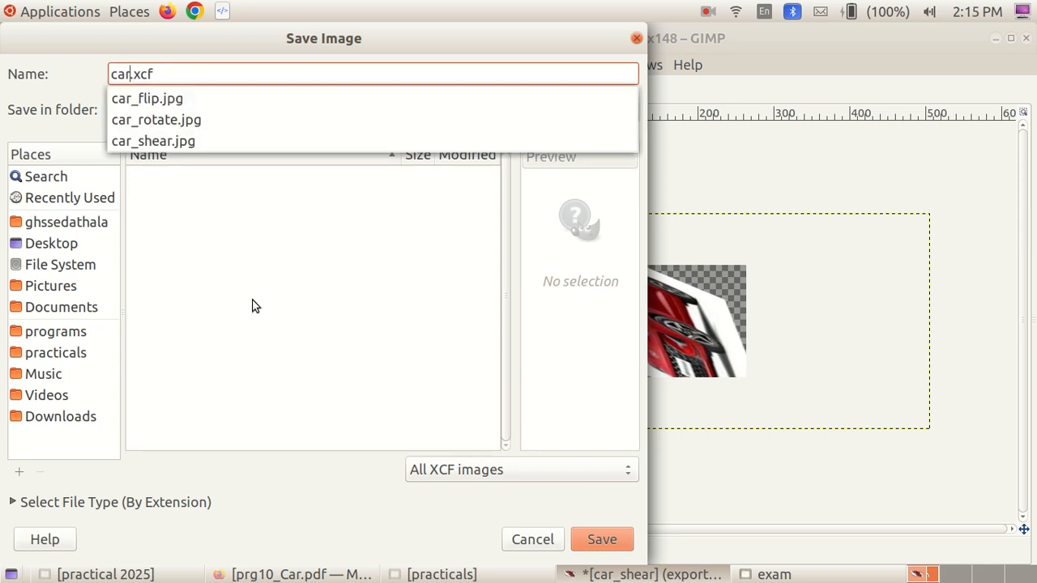
{"action": "left_click", "coordinate": [608, 544]}
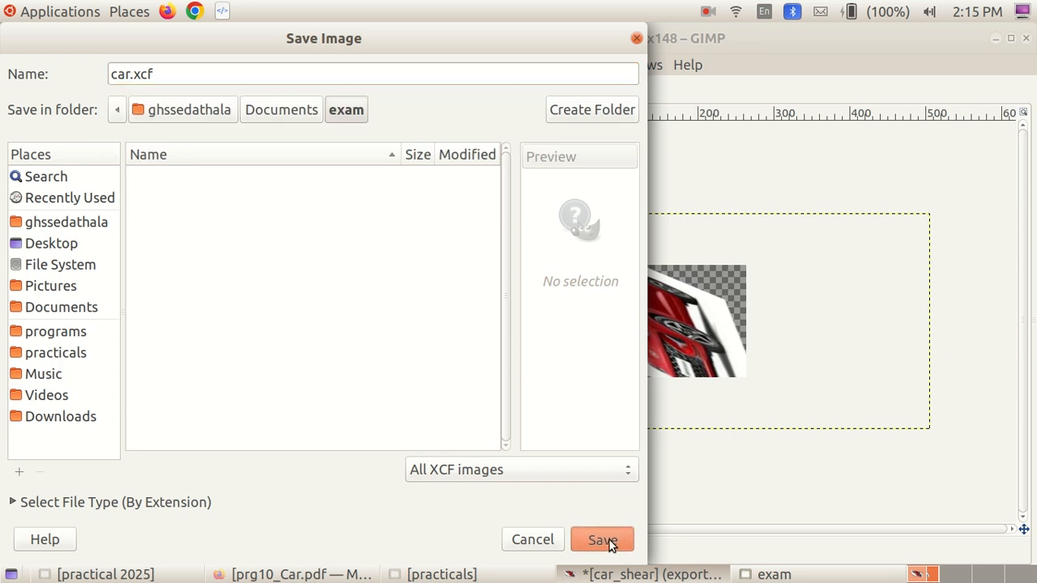
{"action": "left_click", "coordinate": [609, 542]}
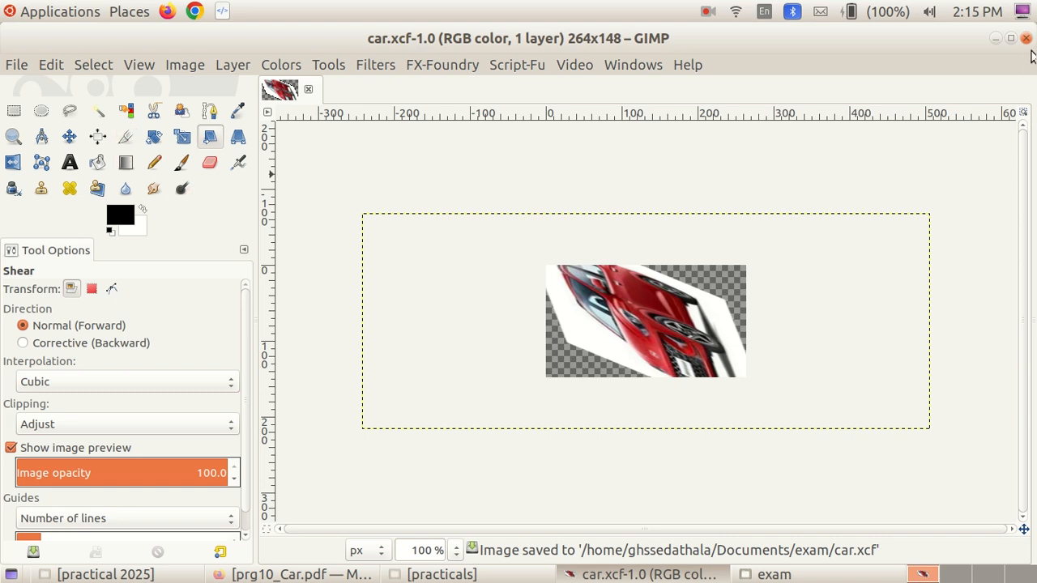
{"action": "left_click", "coordinate": [707, 11]}
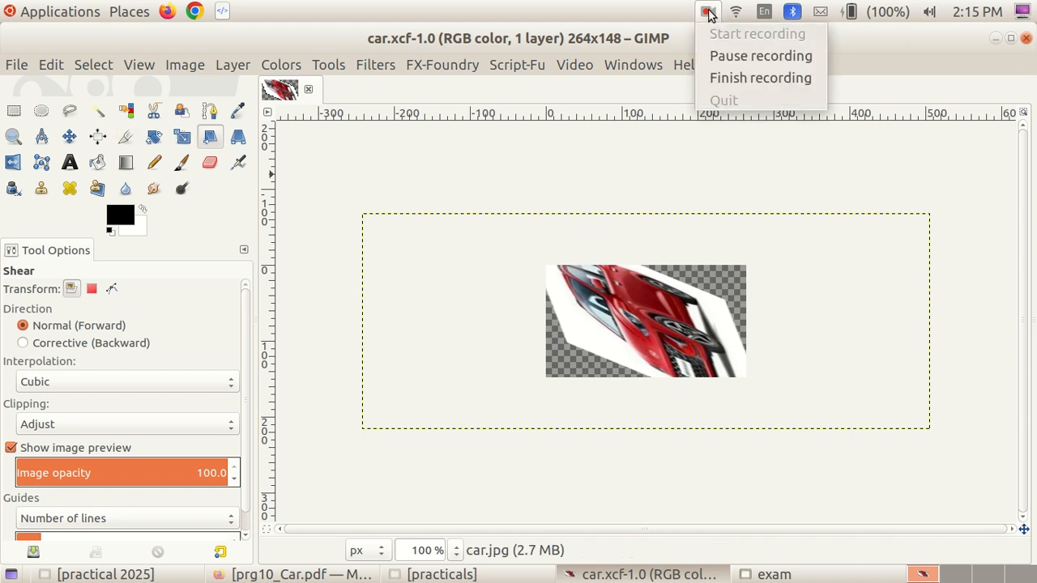